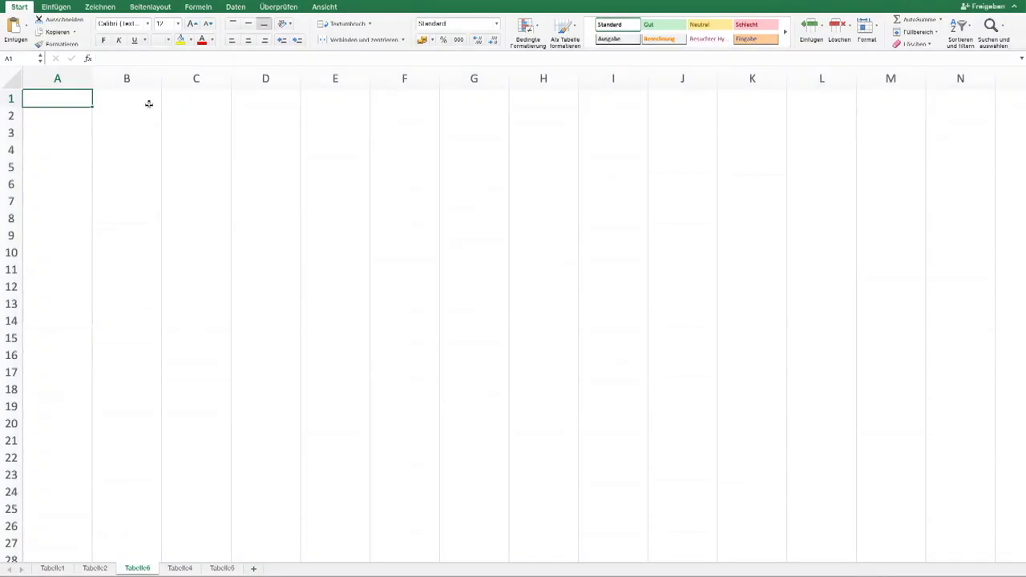
Fill A1:A100 with the numbers 1 to 100, extending a 1, 2 series
type("1")
key("Return")
type("2")
key("Return")
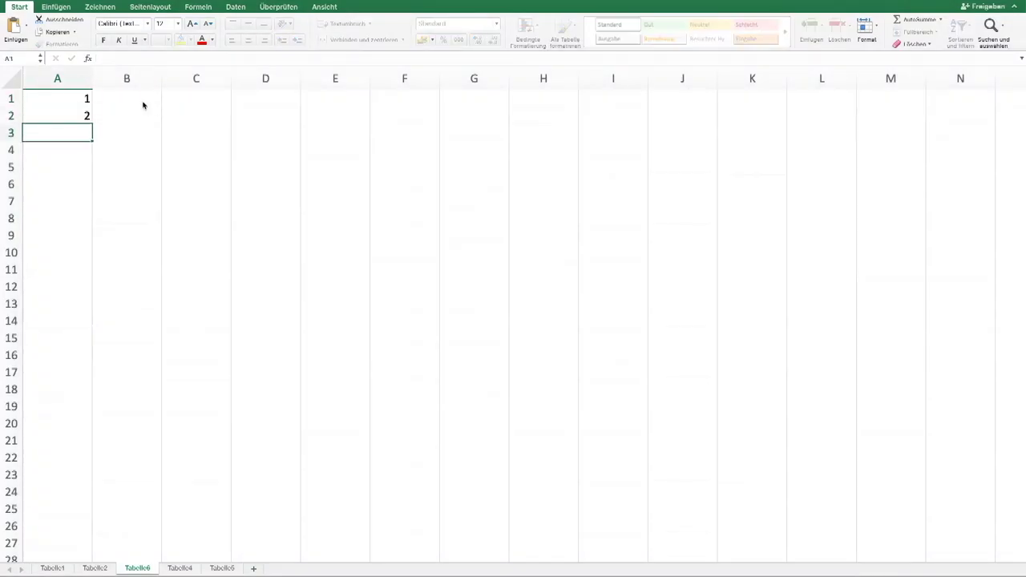
mouse_move(50, 100)
left_mouse_down()
mouse_move(88, 569)
mouse_move(88, 529)
left_mouse_up()
Copy the column A numbers and paste them transposed into row 1 starting at B1
scroll(64, 320, "up", 20)
left_click(60, 32)
scroll(56, 169, "down", 2)
scroll(56, 169, "up", 2)
left_click(126, 99)
left_click(15, 39)
left_click(80, 134)
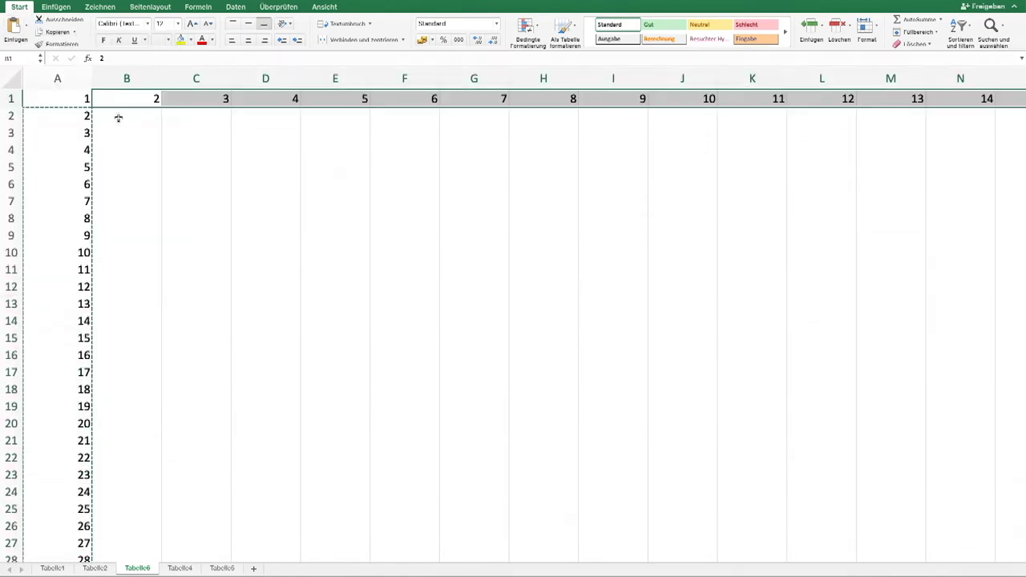
Enter =$A2*B$1 in B2 and fill it across row 2 and down to row 100
left_click(117, 119)
type("=$A2*")
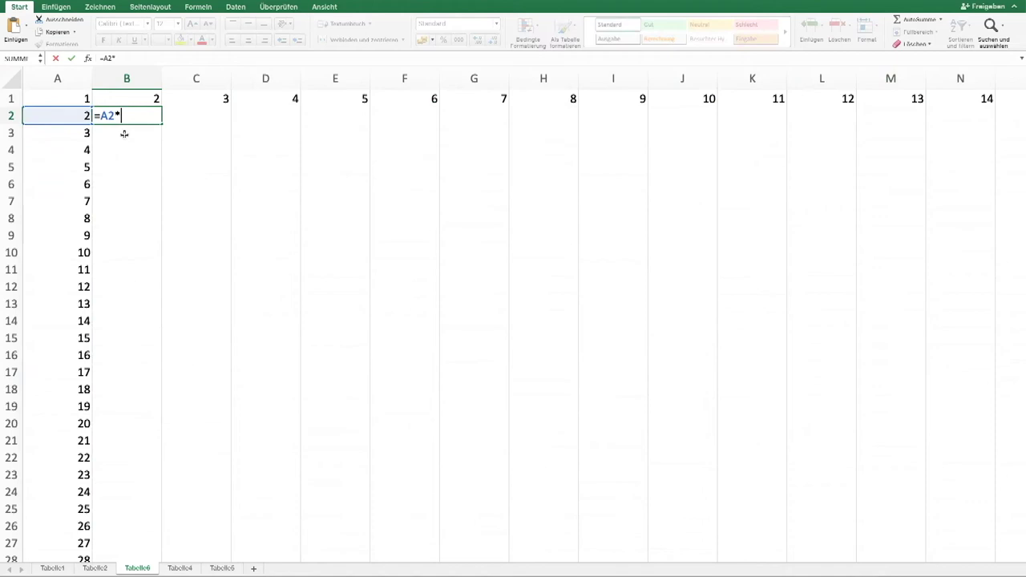
type("B$1")
key("F4")
key("F4")
key("ctrl+Return")
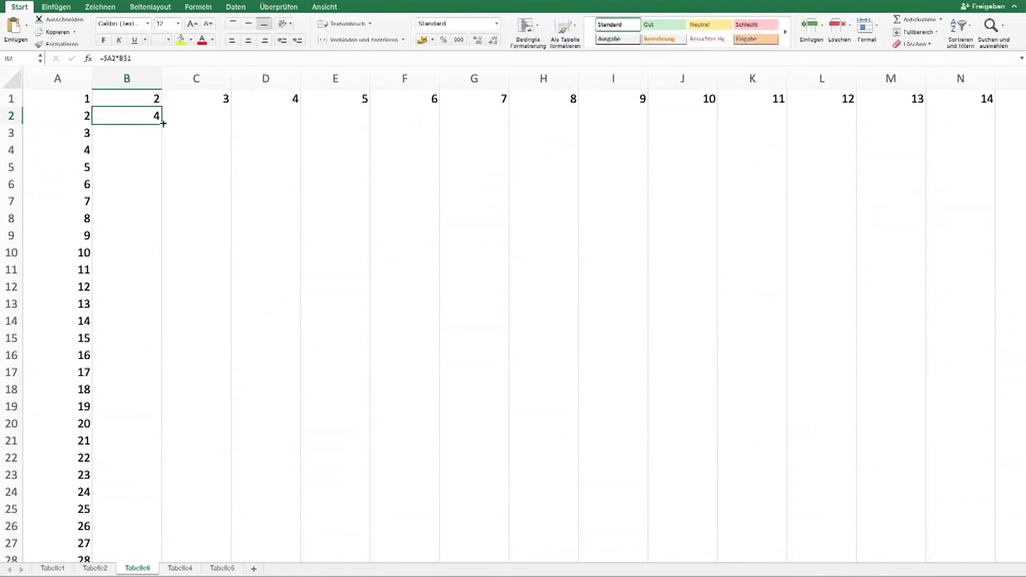
left_click_drag(163, 122, 938, 119)
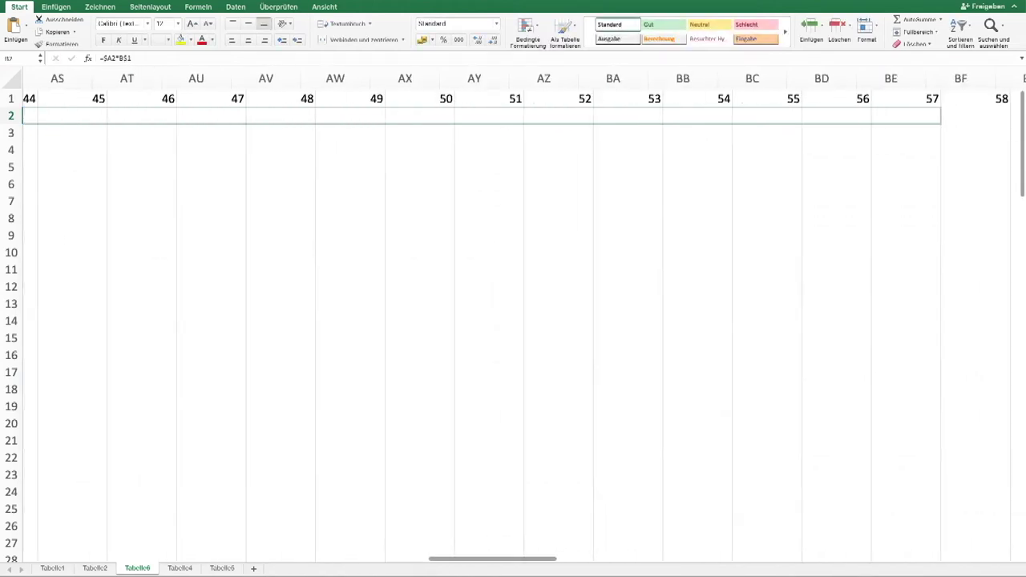
mouse_move(937, 118)
left_mouse_down()
mouse_move(926, 120)
mouse_move(925, 545)
left_mouse_up()
left_click(958, 543)
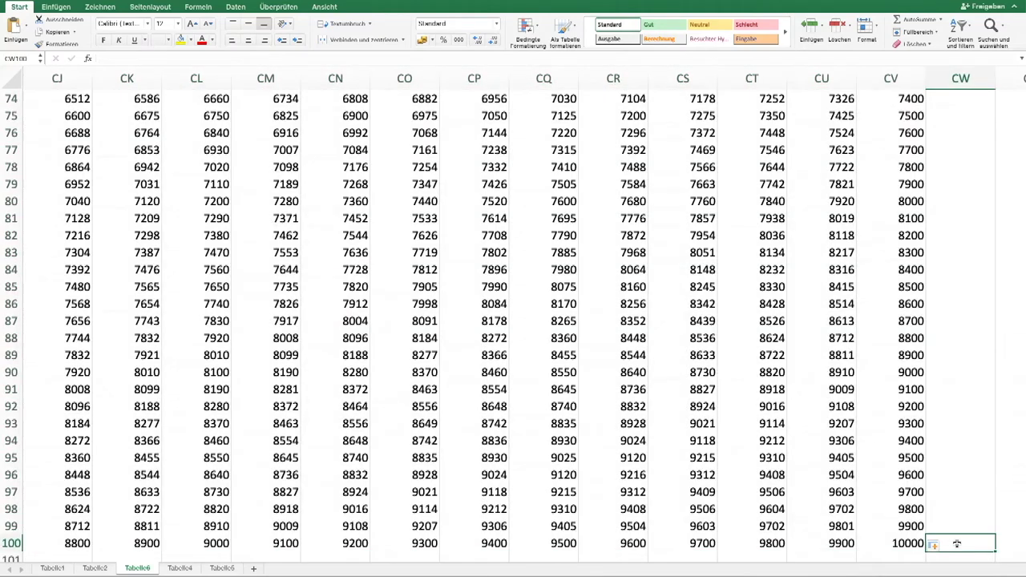
Check the product formulas in CL78 and CG29 without changing them
double_click(175, 168)
key("Return")
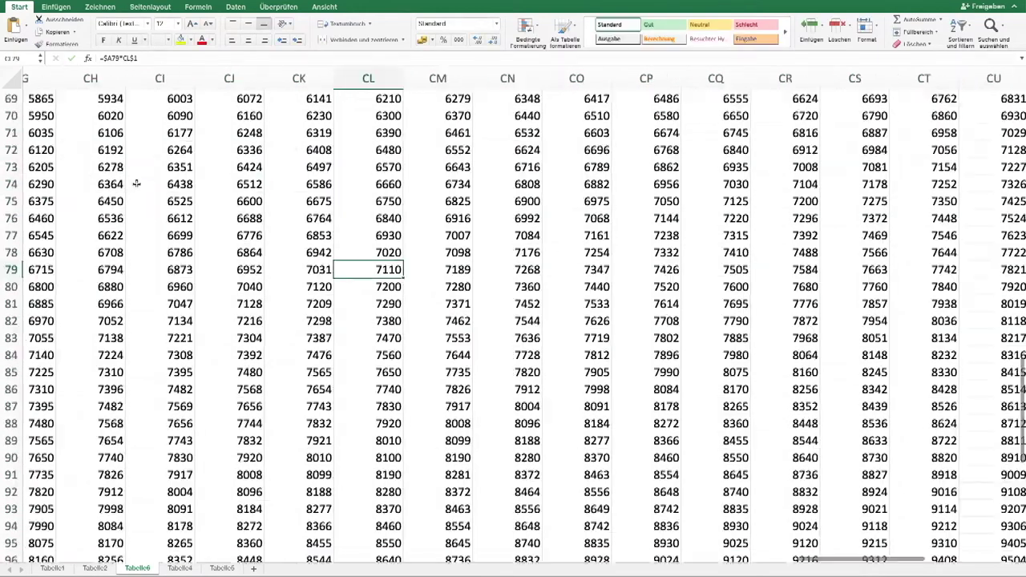
scroll(136, 184, "up", 20)
scroll(136, 183, "left", 4)
double_click(741, 482)
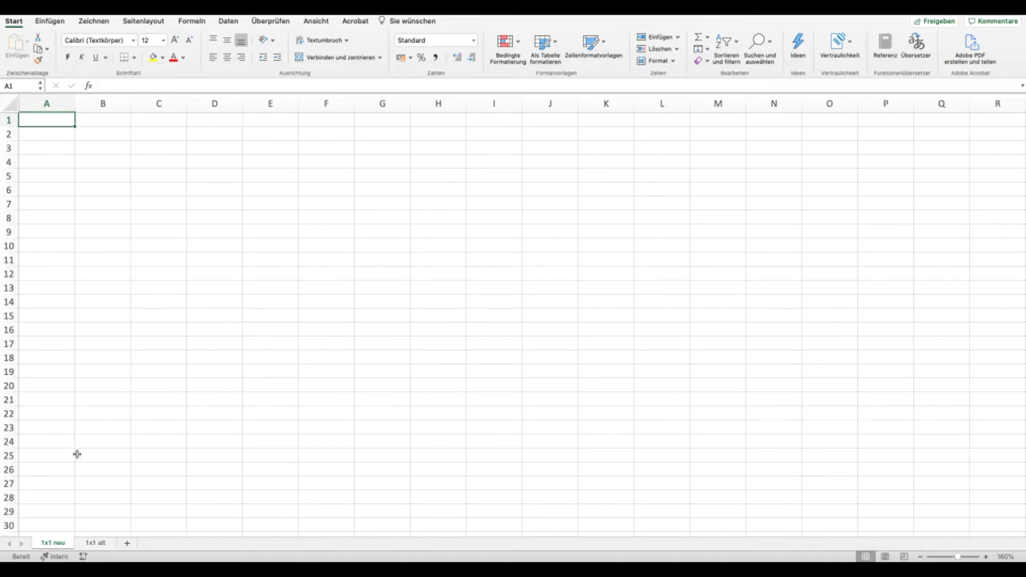
Look over the old table's column A and row 1 on 1x1 alt, then return to 1x1 neu
left_click(89, 543)
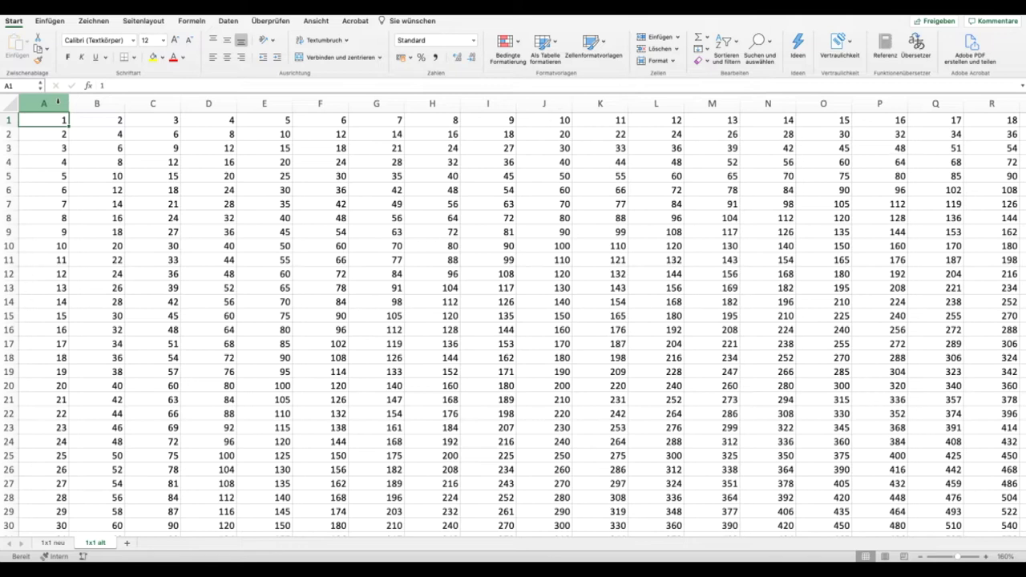
left_click(58, 101)
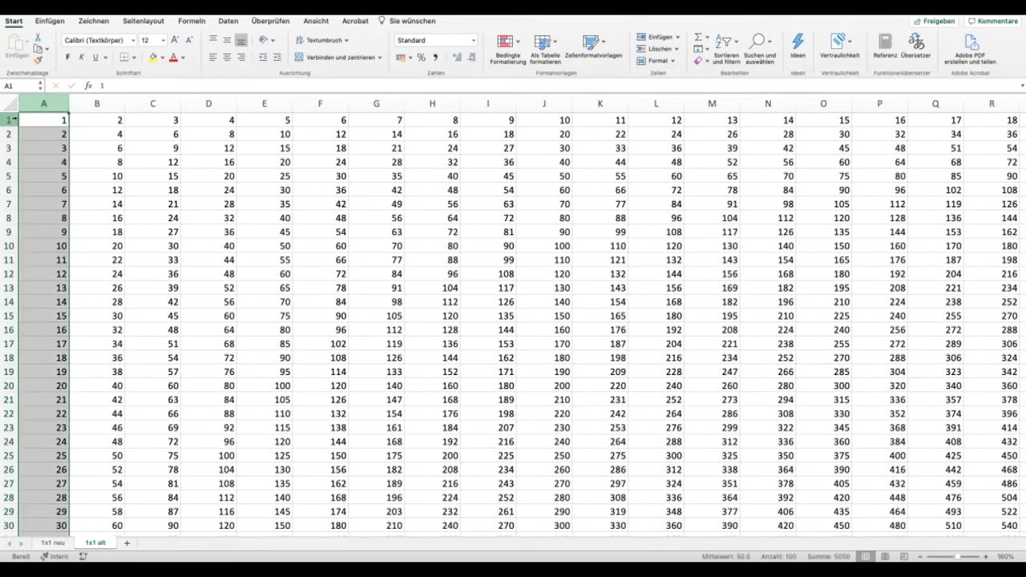
left_click(6, 119, "super")
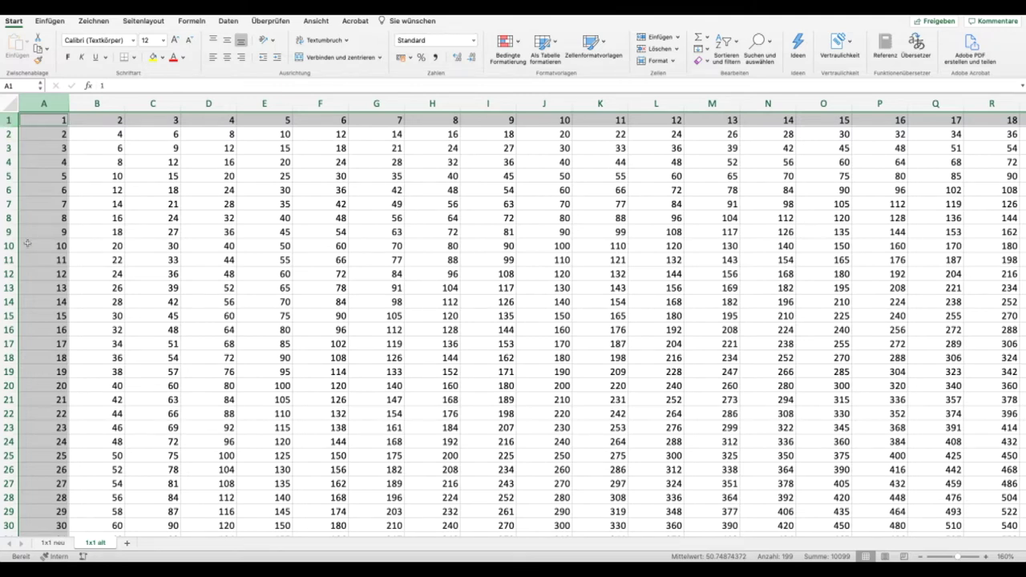
left_click(50, 543)
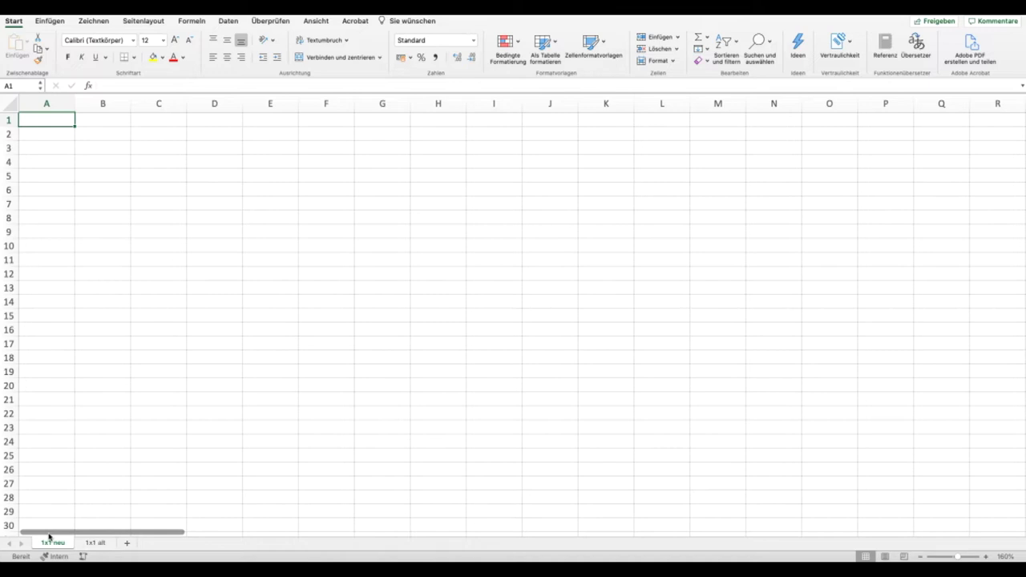
Enter =SEQUENZ(10) in A2 to list 1 to 10 down column A
key("Down")
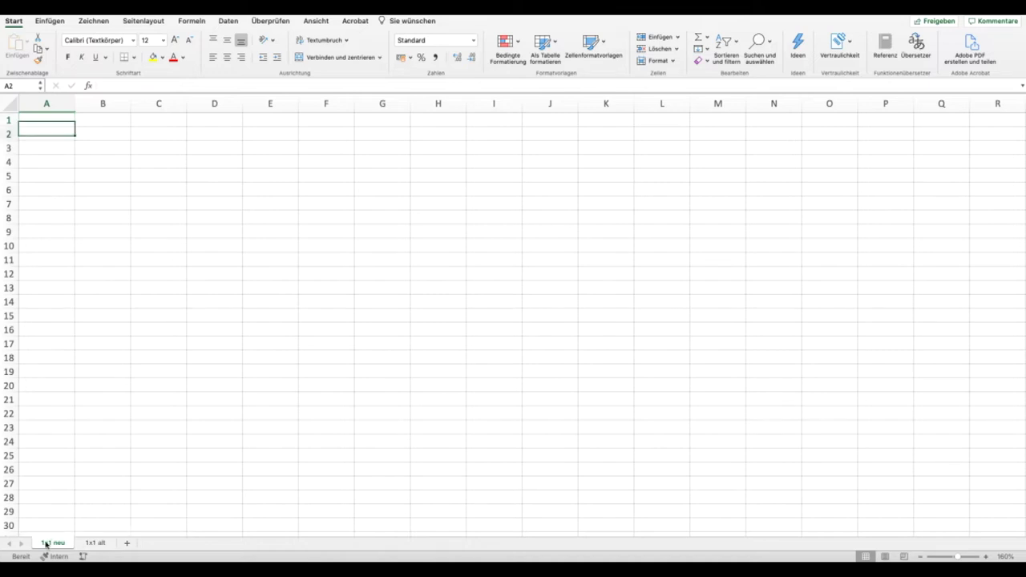
type("=seq")
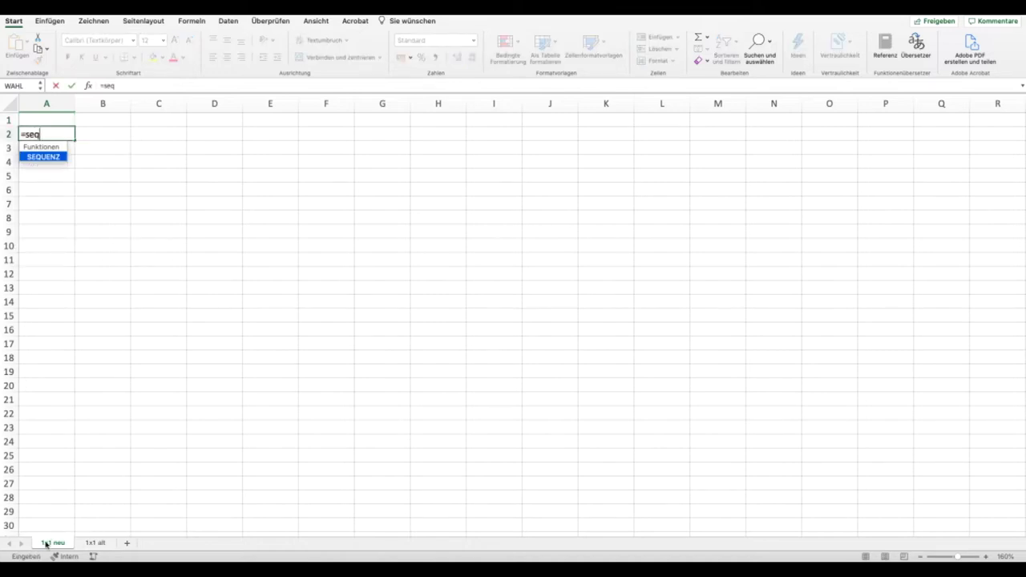
key("Tab")
type("10")
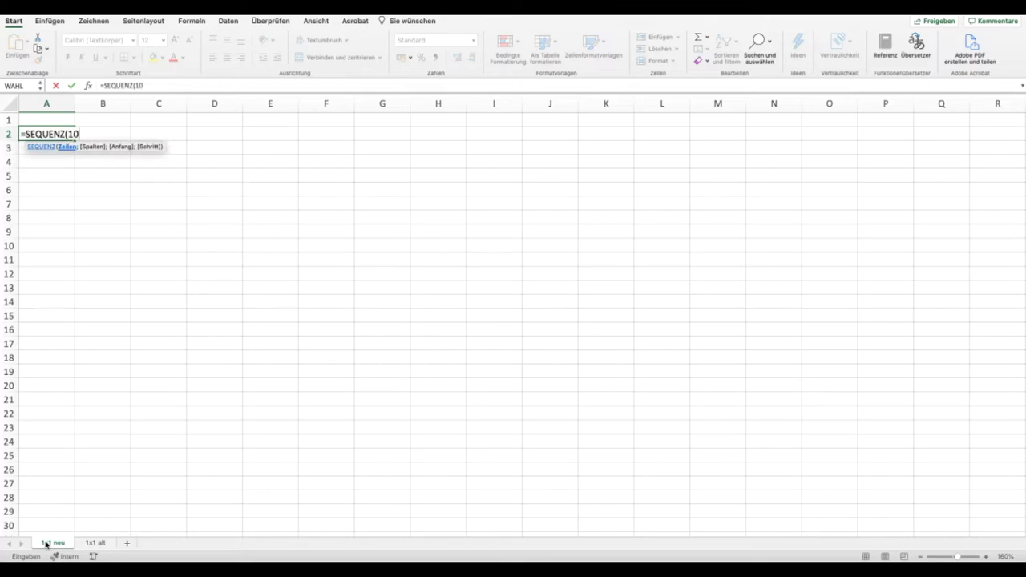
type(")")
key("Return")
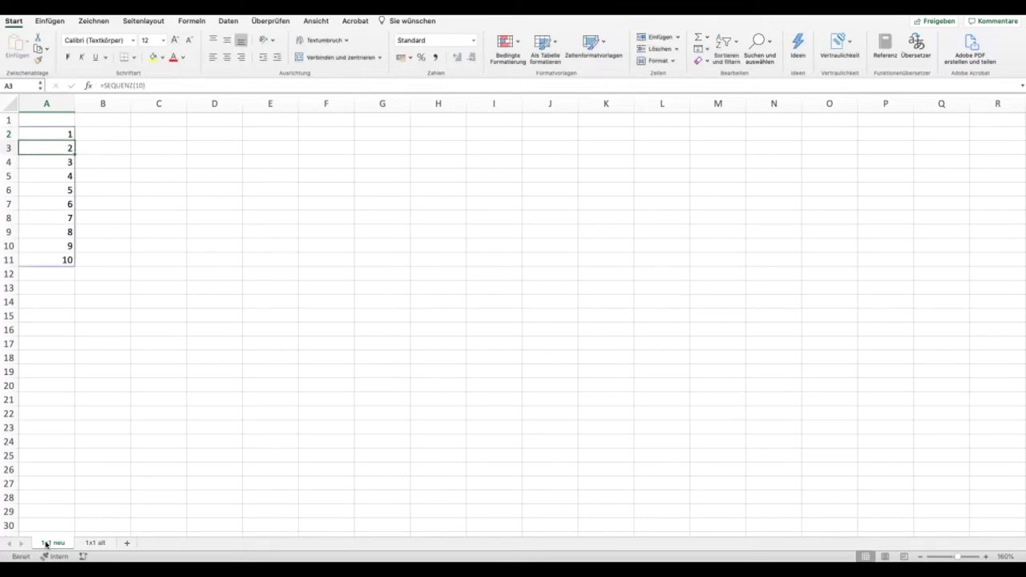
key("Right")
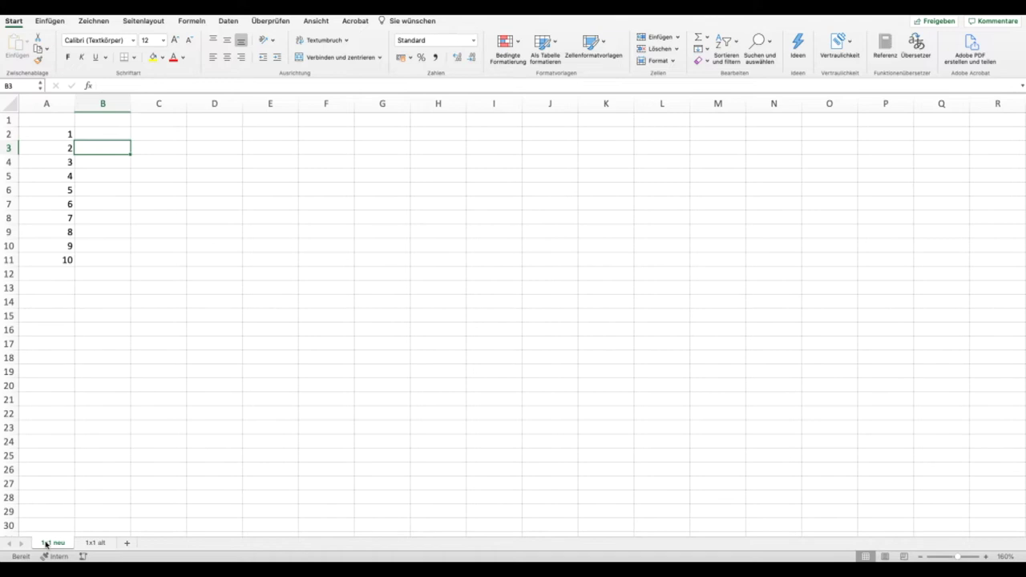
Enter =SEQUENZ(1;10) in B1 to spread 1 to 10 across B1:K1
key("Up")
key("Up")
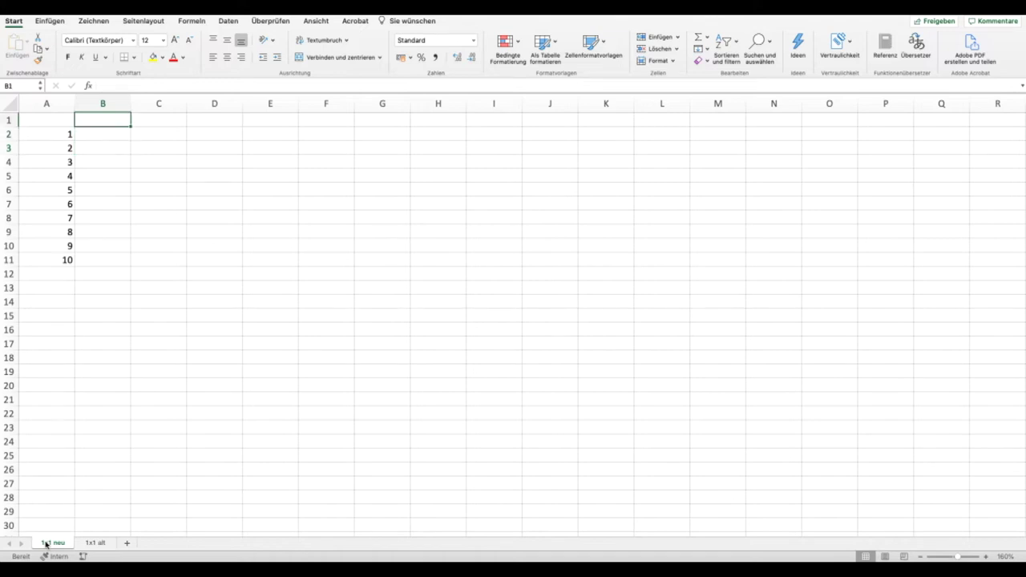
type("=")
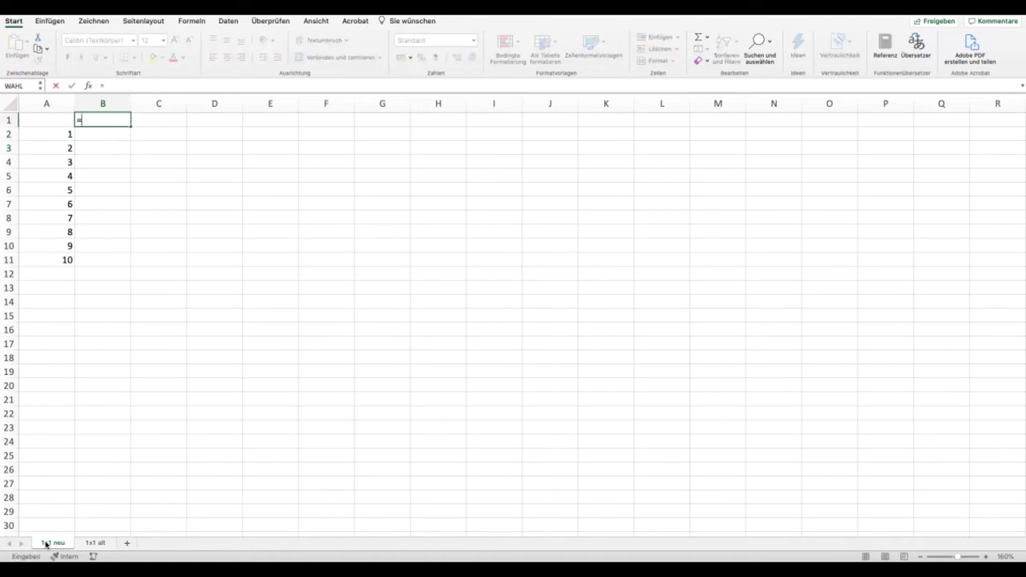
type("seq")
key("Tab")
type("1;10)")
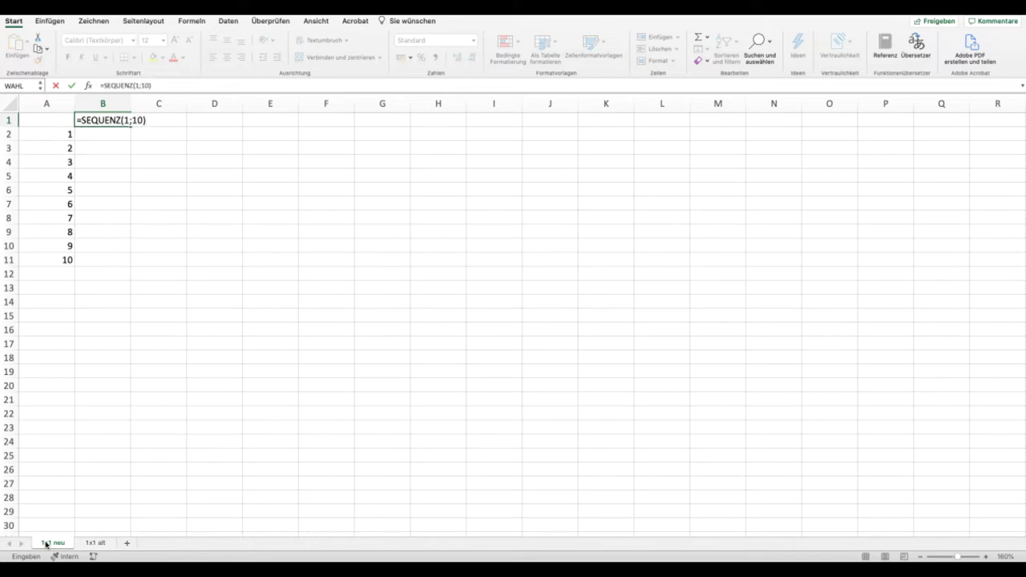
key("Return")
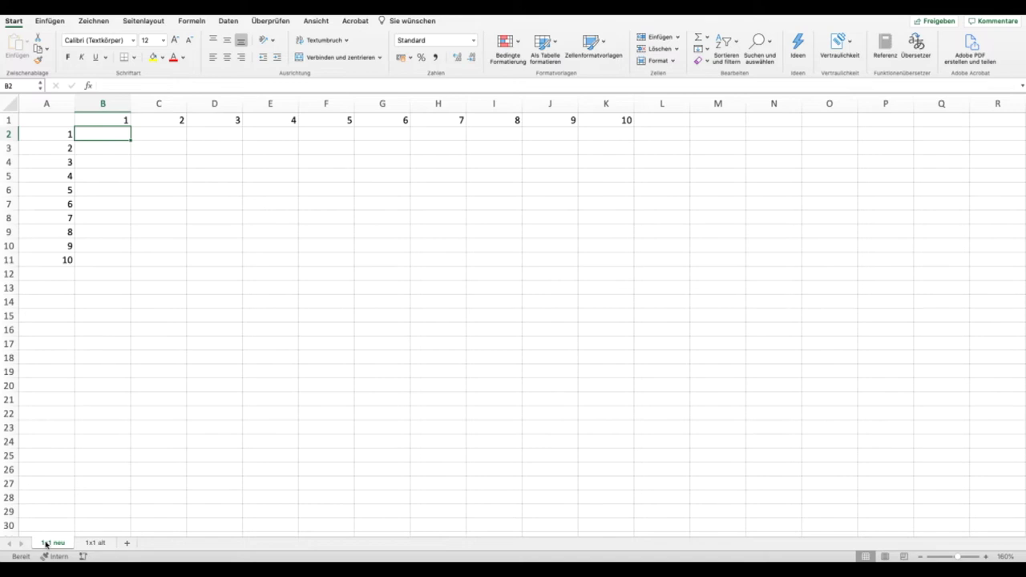
Build the formula =A2#*B1# in B2, referencing both spill ranges
type("=")
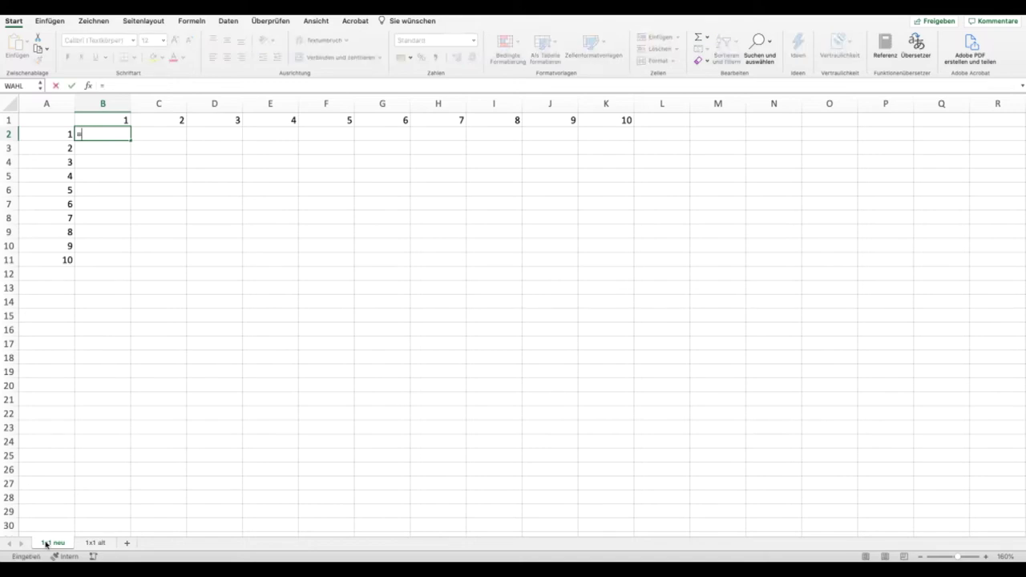
key("Left")
type("#")
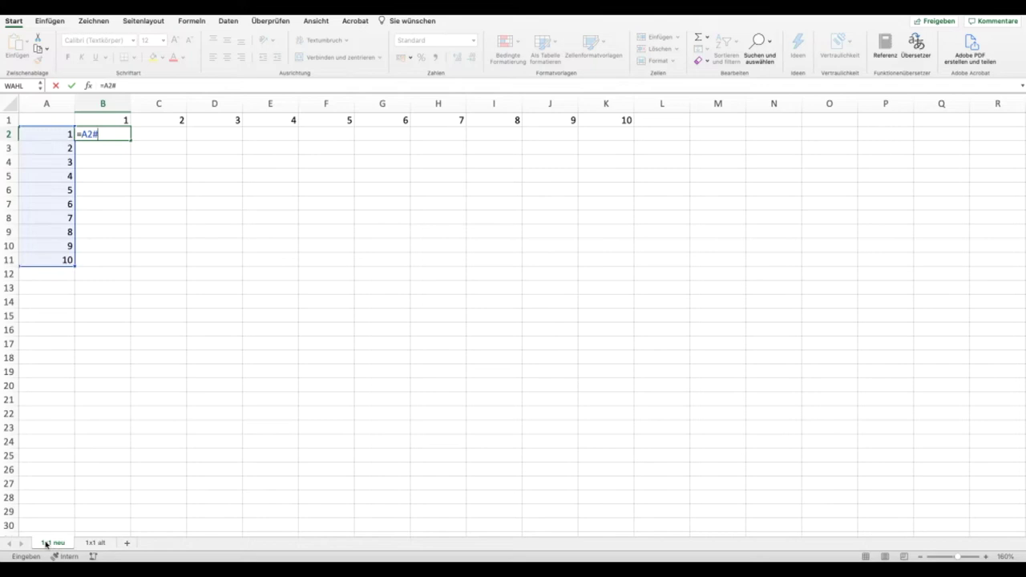
type("*")
key("Up")
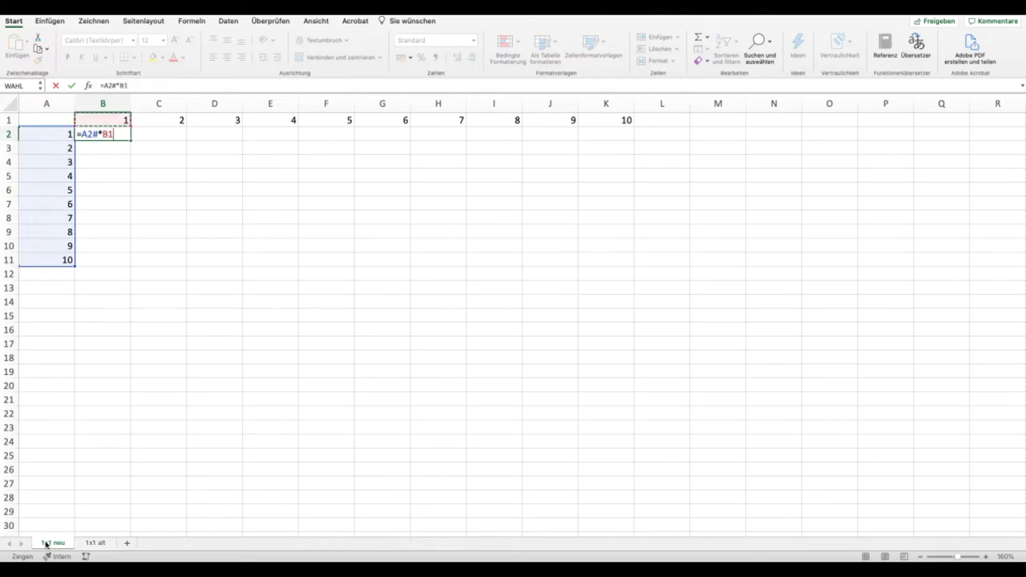
type("#")
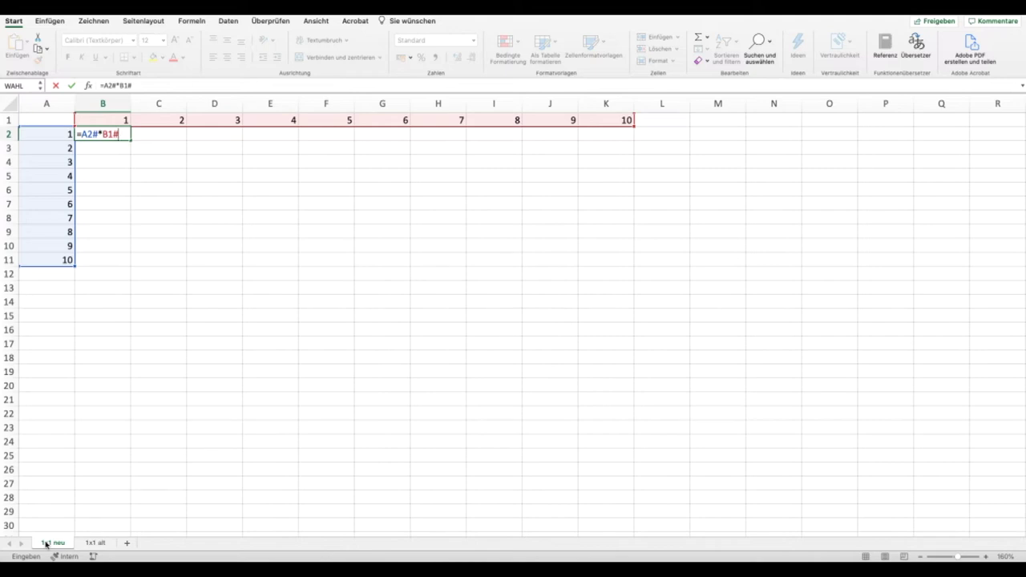
Commit =A2#*B1# so the products 1 to 100 spill across B2:K11
key("Return")
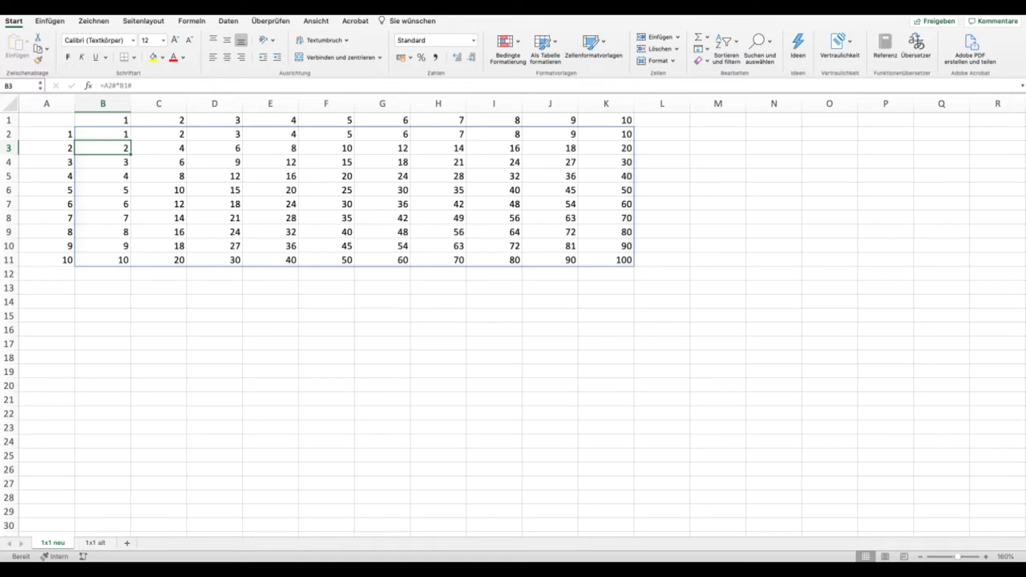
Move the table down three rows so it occupies A4:K14
left_click(60, 122)
left_click(105, 133, "shift")
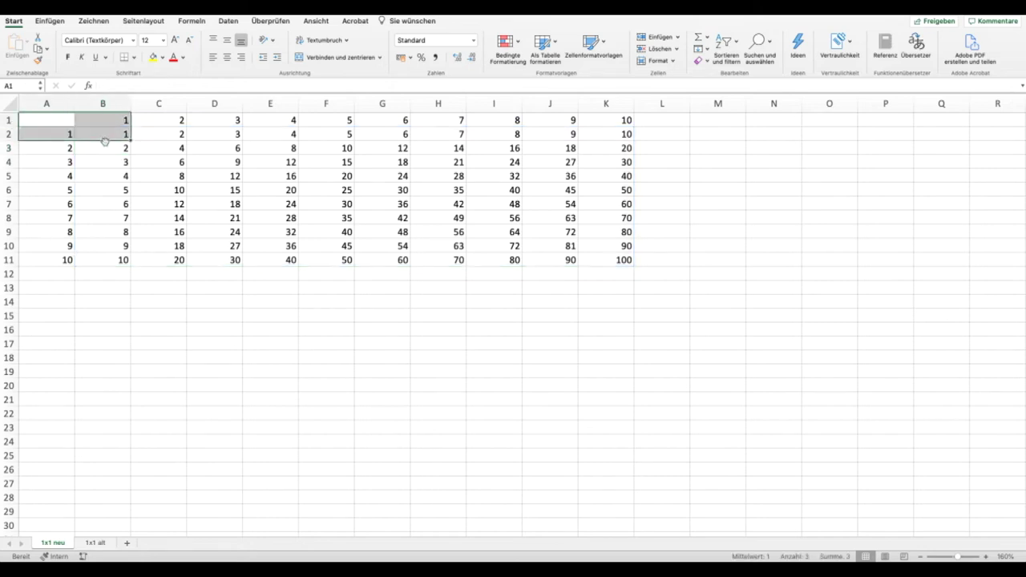
left_click_drag(104, 145, 104, 176)
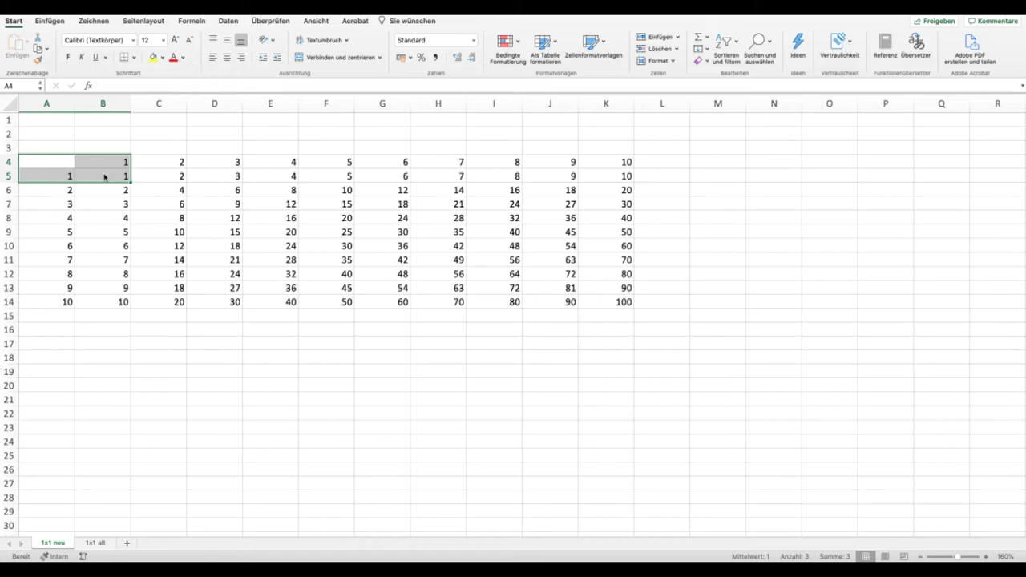
left_click(54, 132)
Enter 10 in A2 and link B2 to it with =A2
type("10")
key("Tab")
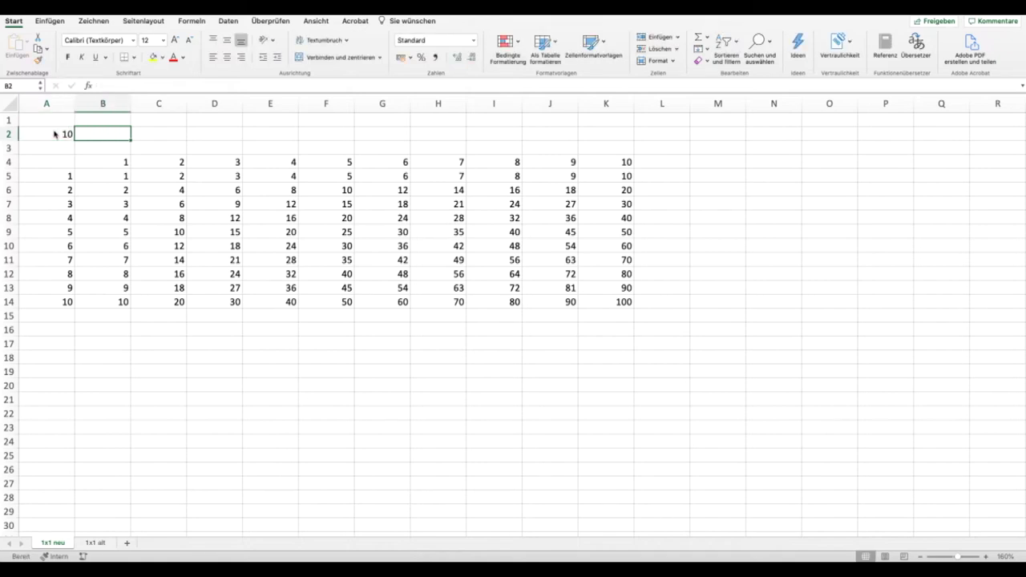
type("=")
left_click(53, 134)
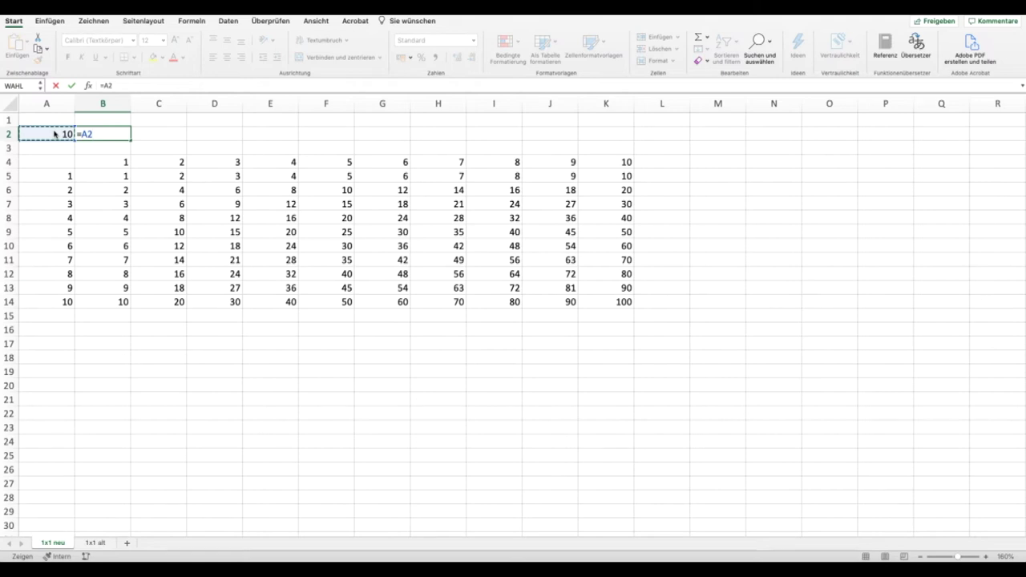
key("Return")
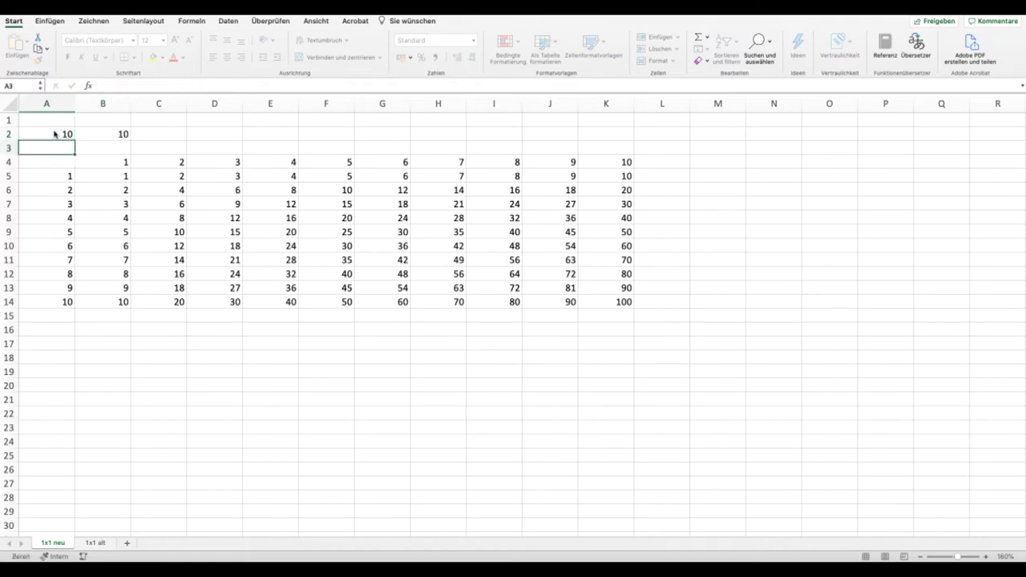
Change A5's formula to =SEQUENZ(A2) so the row count comes from A2
left_click(61, 180)
left_click(139, 85)
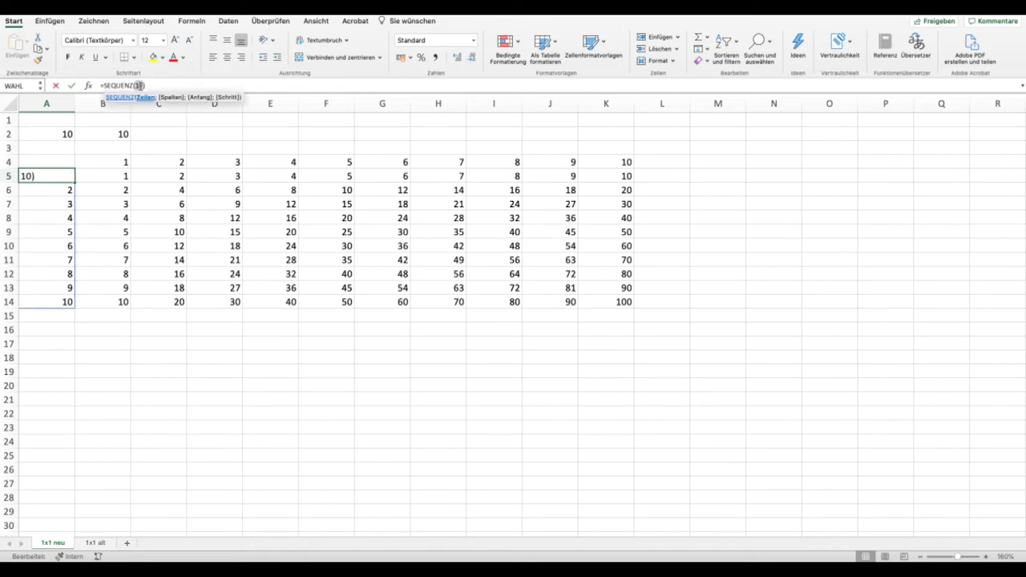
left_click(44, 135)
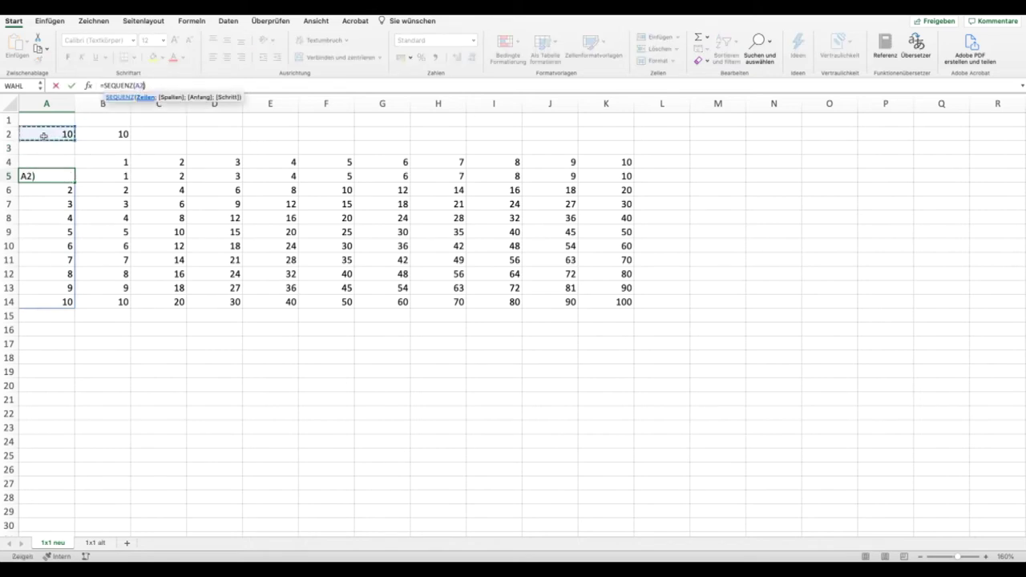
key("Tab")
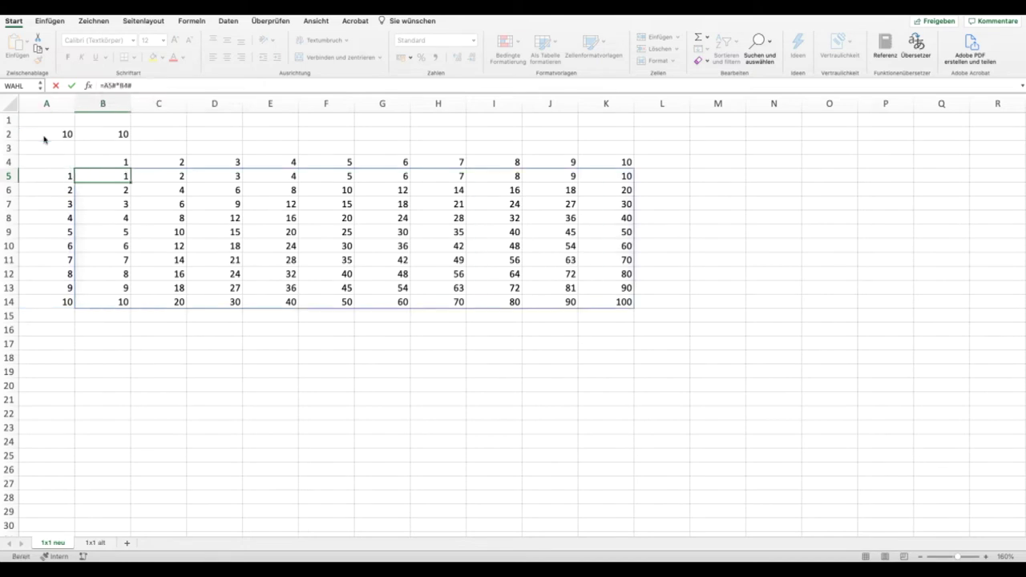
key("Escape")
Change B4's formula to =SEQUENZ(1;B2) so the column count comes from B2
key("Up")
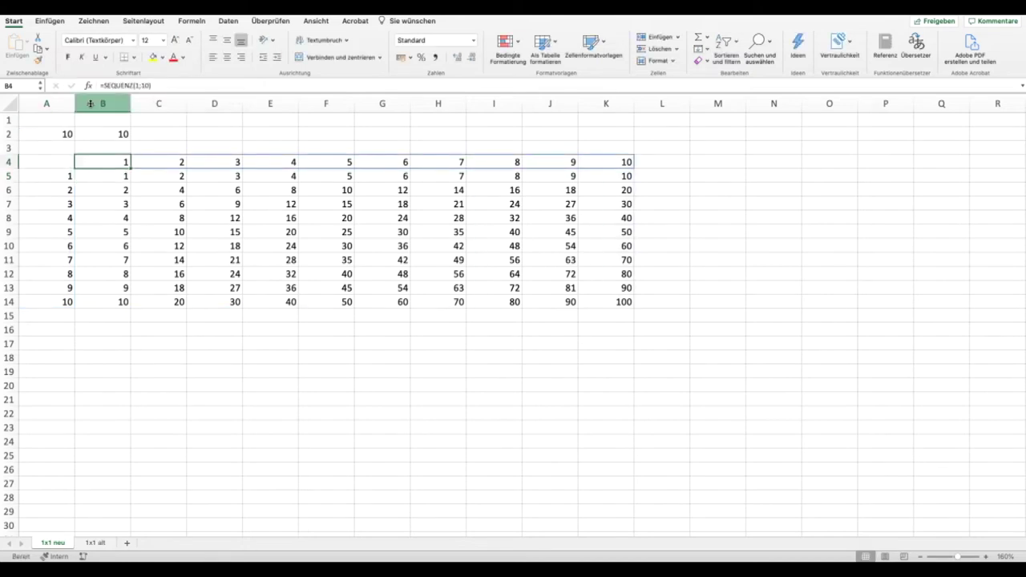
double_click(110, 162)
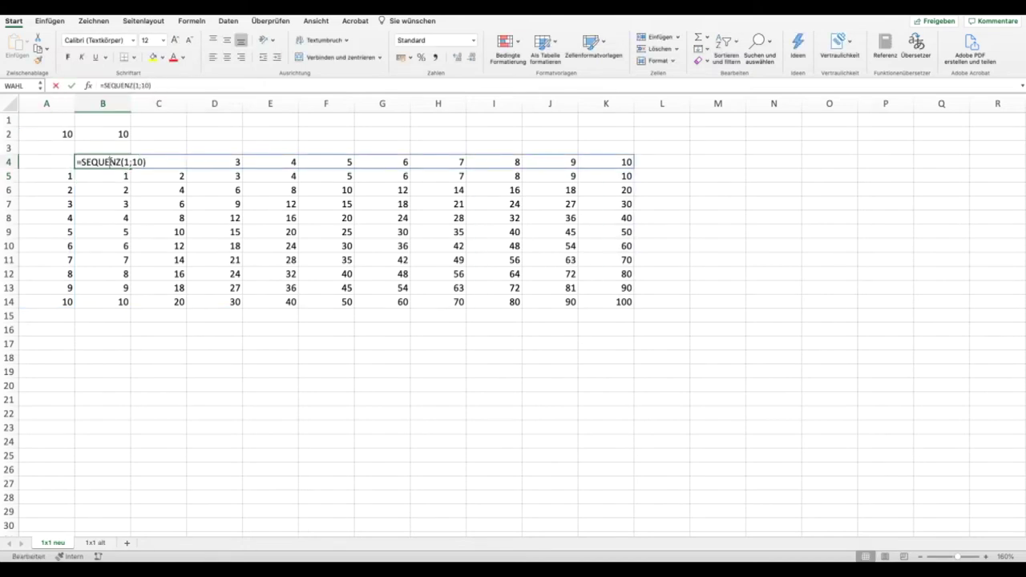
left_click(137, 162)
double_click(137, 162)
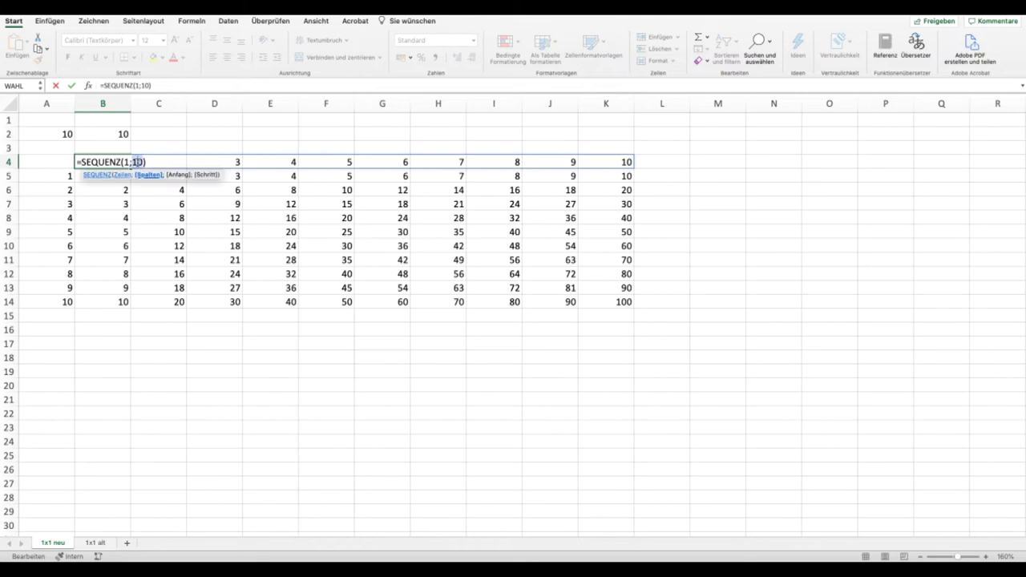
left_click(95, 134)
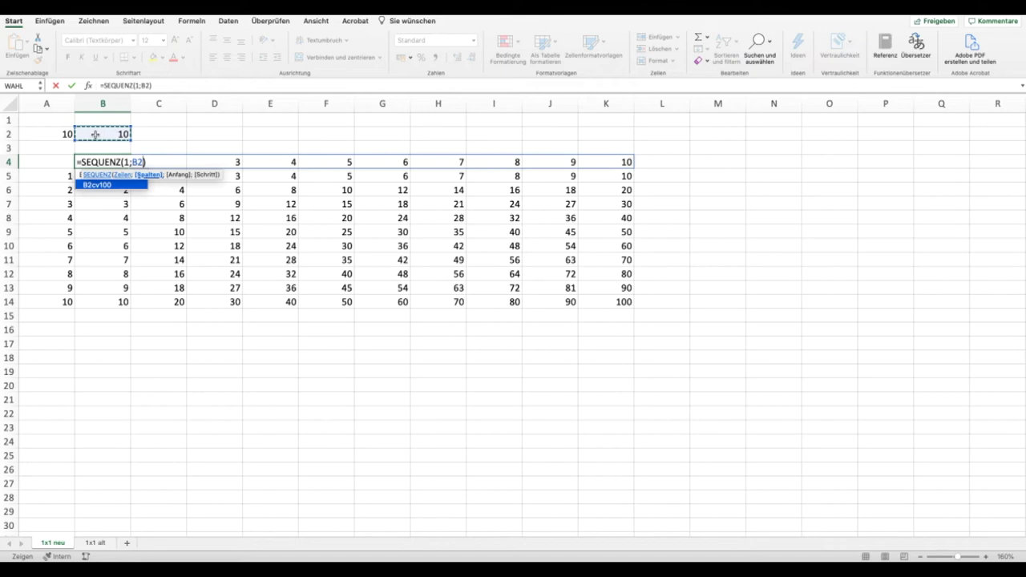
key("Return")
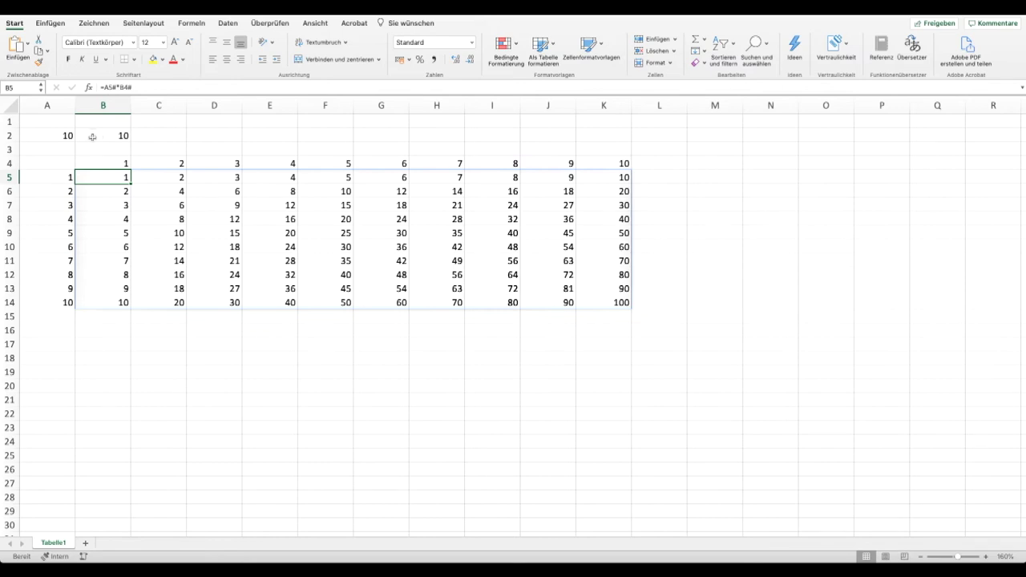
Label A1 'Zeilen' and B1 'Spalten'
left_click(43, 122)
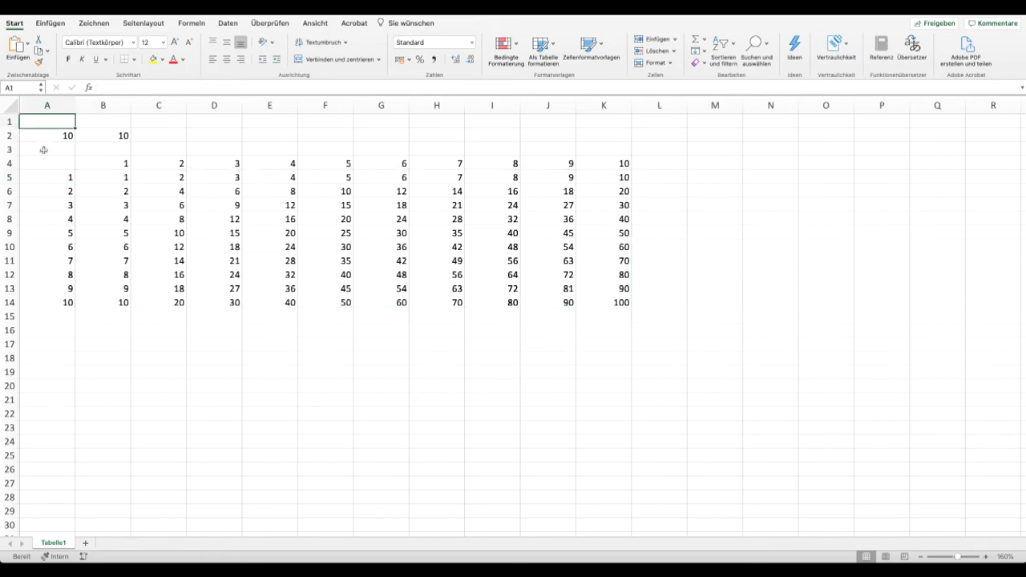
type("Zeilen")
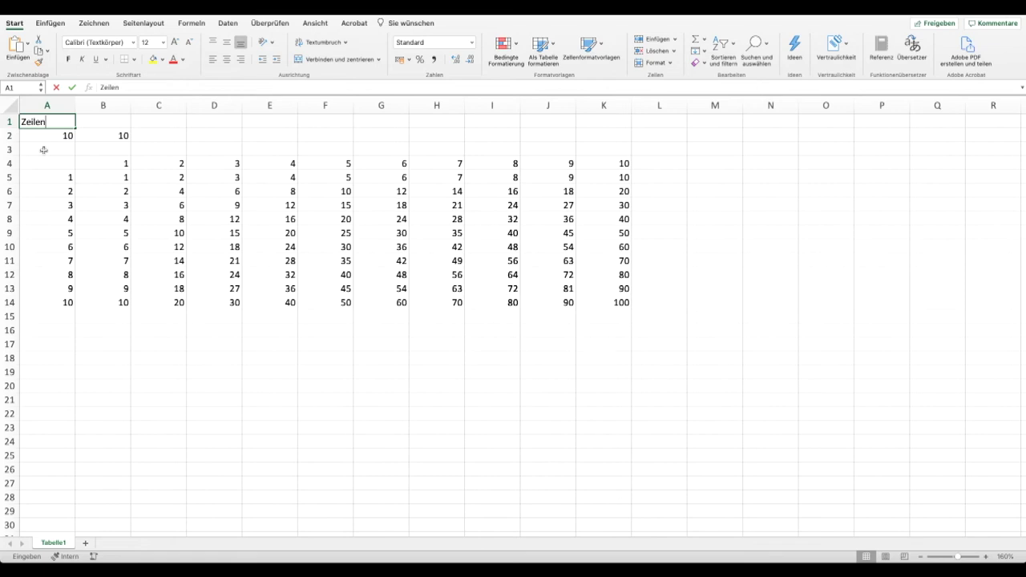
key("Tab")
type("Spalten")
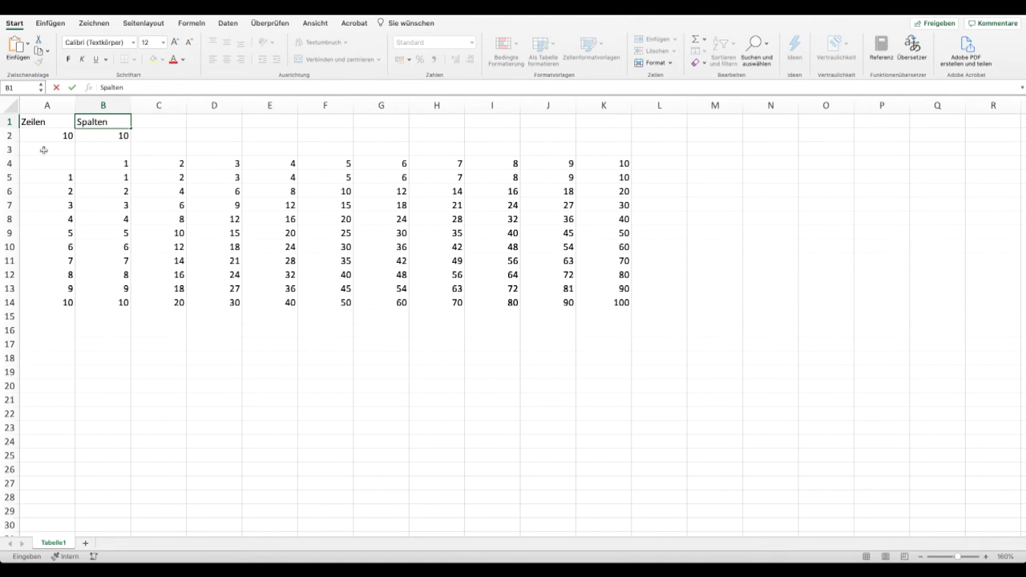
key("Return")
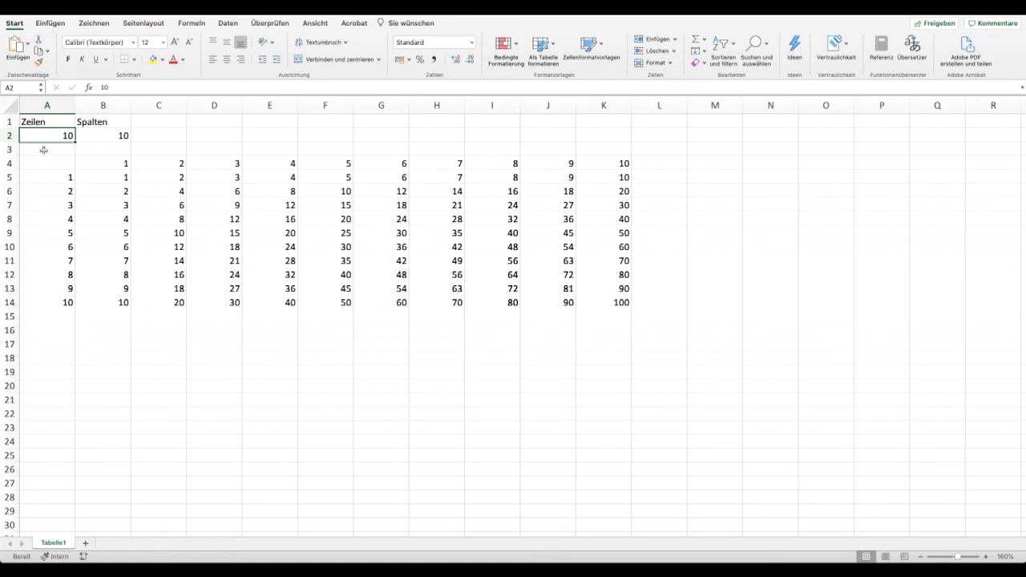
type("20")
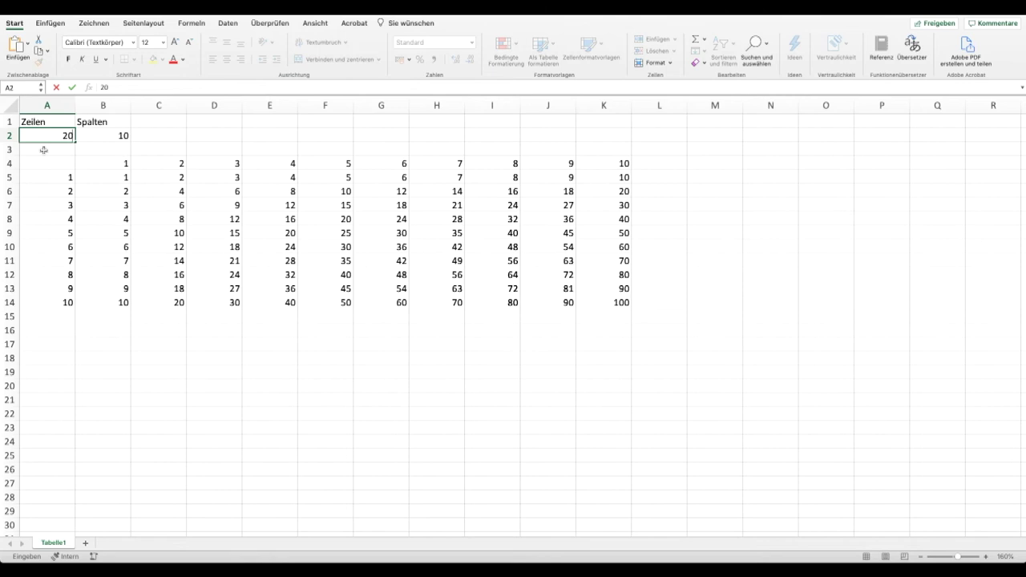
key("Return")
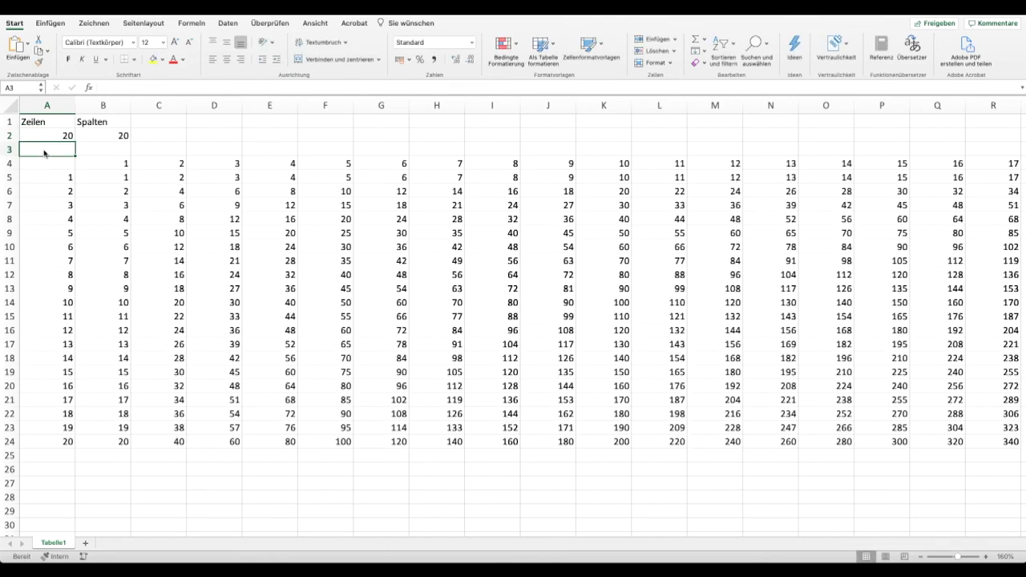
scroll(44, 153, "right", 1)
scroll(44, 153, "right", 2)
scroll(45, 153, "right", 2)
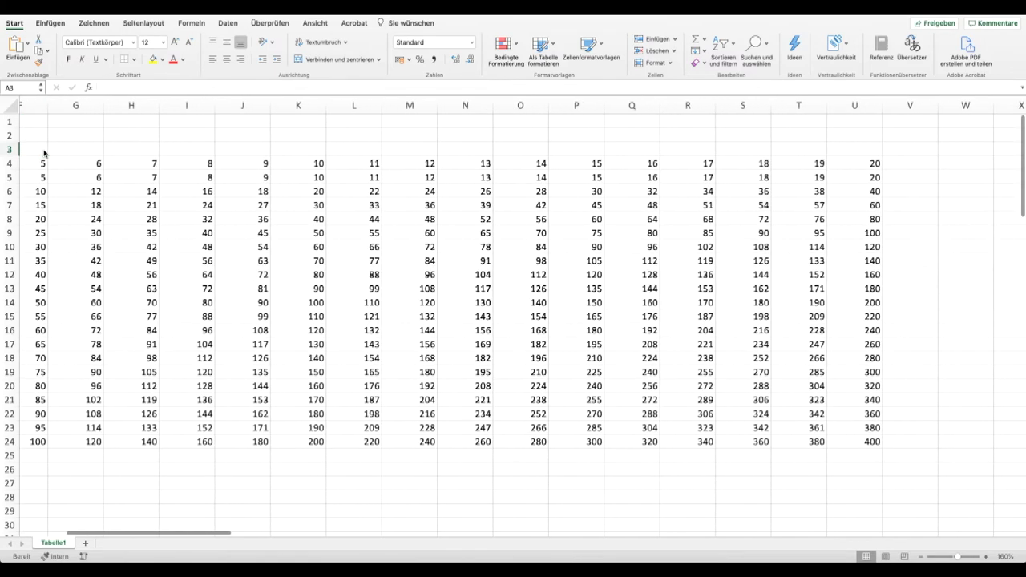
scroll(44, 153, "left", 3)
scroll(44, 153, "left", 2)
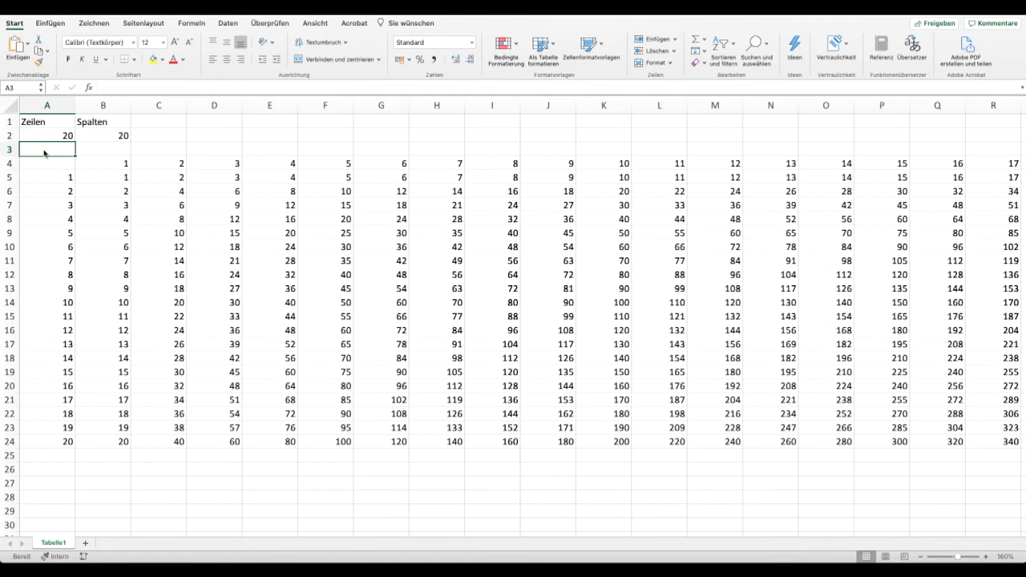
Enter =A2 in B2 so the Spalten count mirrors Zeilen
left_click(104, 137)
type("=A2")
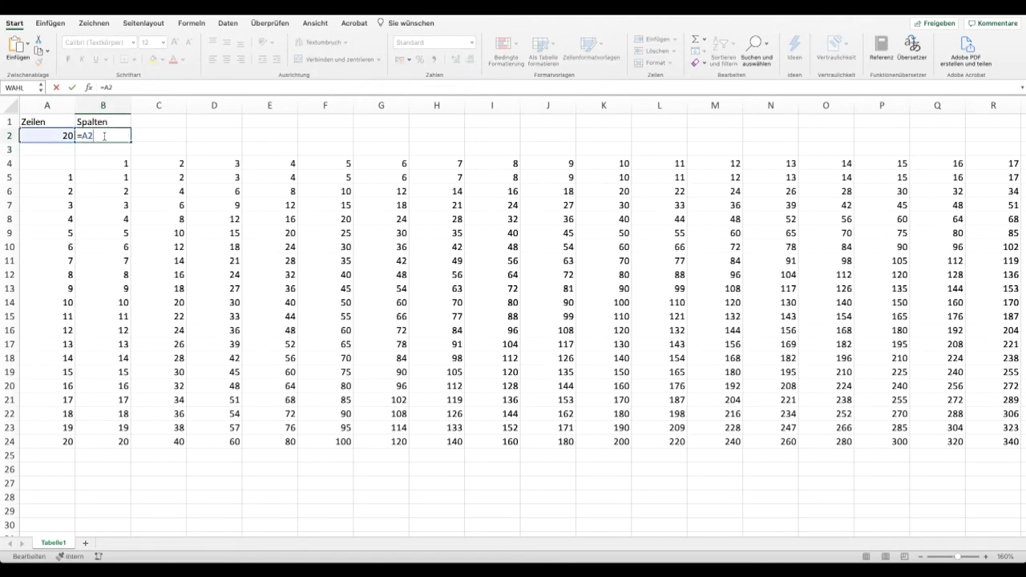
key("Return")
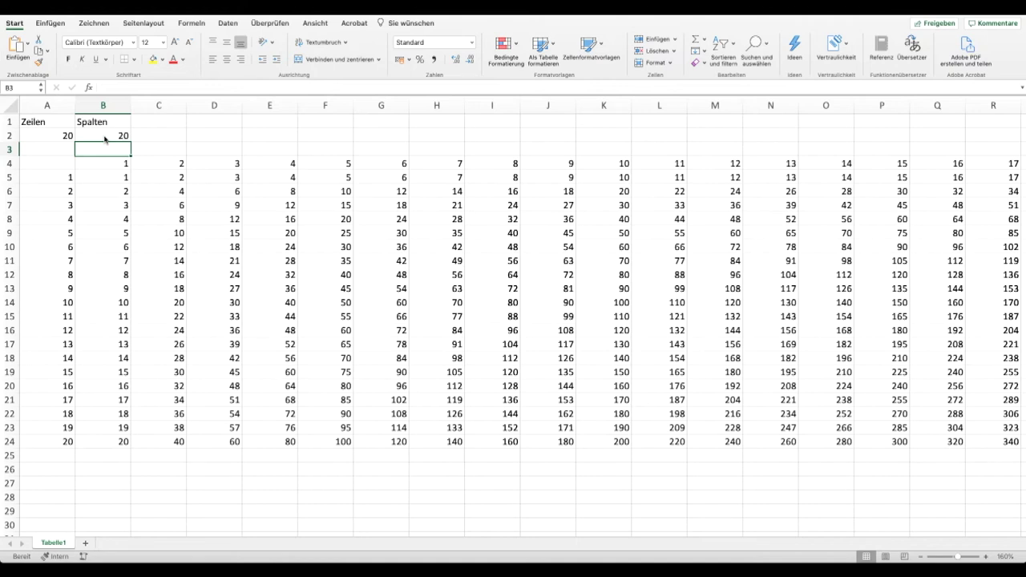
Review the SEQUENZ formulas in A5 and B4 and the product formula in B5
double_click(57, 179)
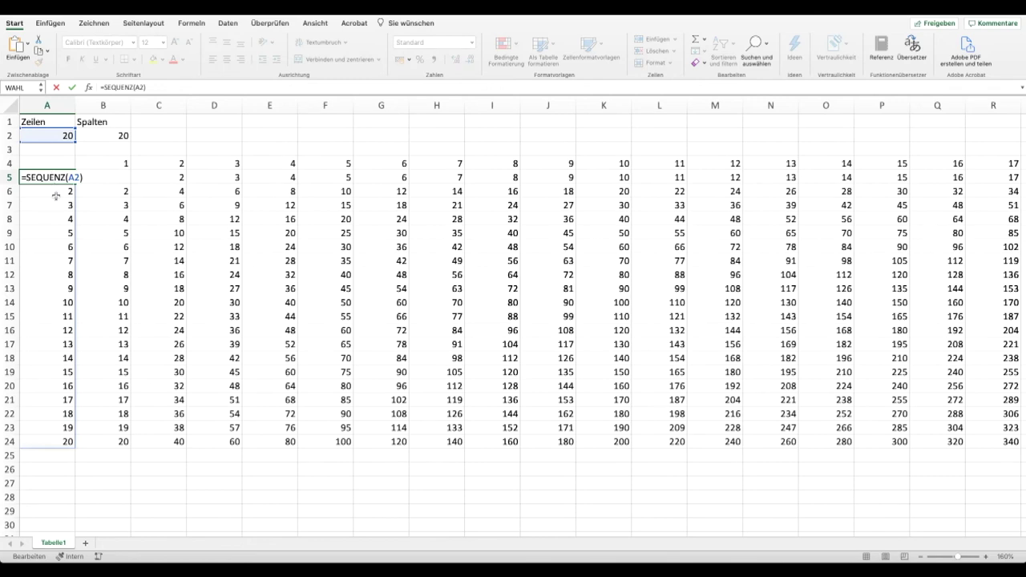
double_click(107, 164)
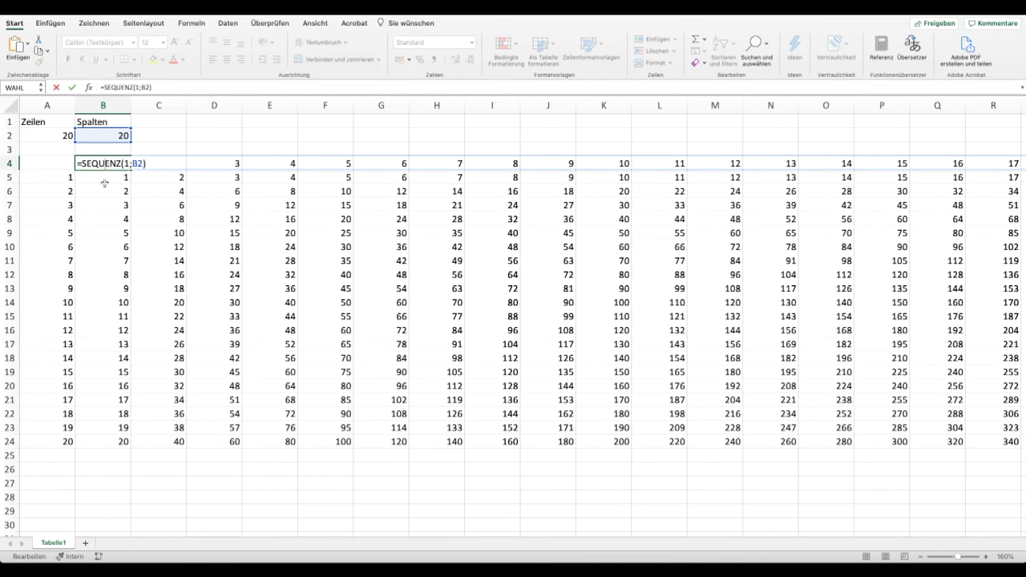
left_click(104, 183)
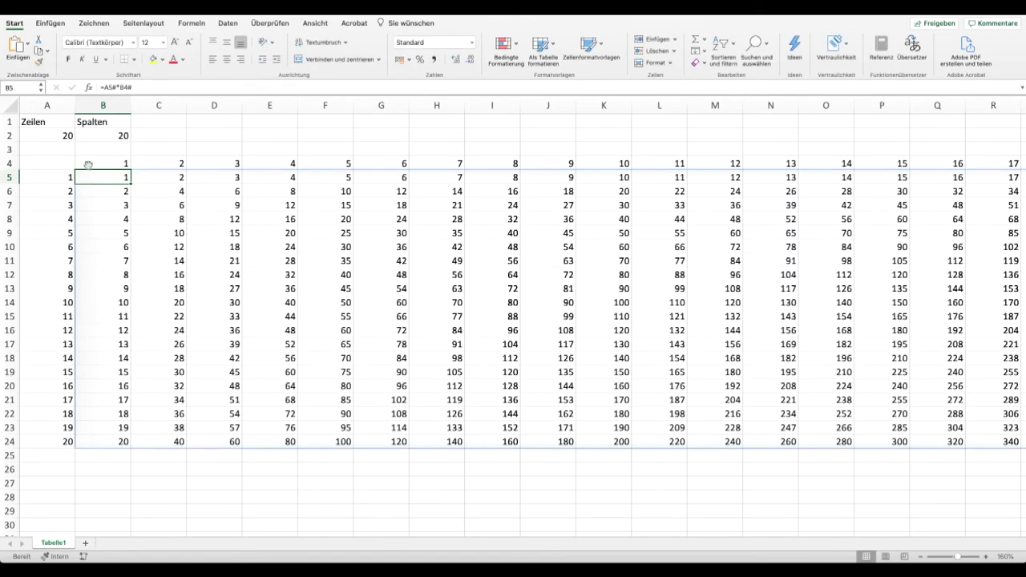
Enter 100 in the Zeilen cell A2 so the table grows to 100 by 100
left_click(50, 135)
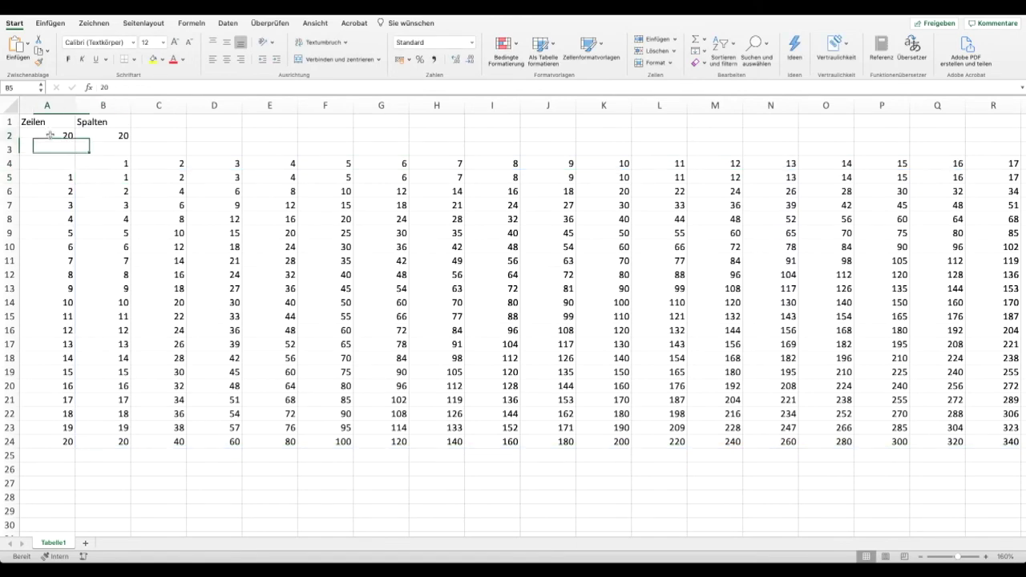
type("100")
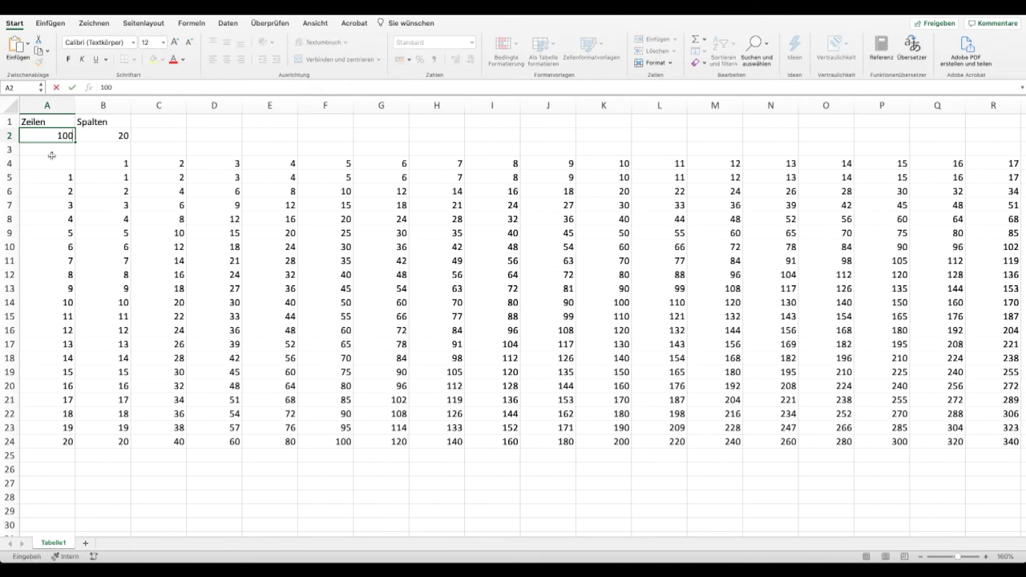
key("Return")
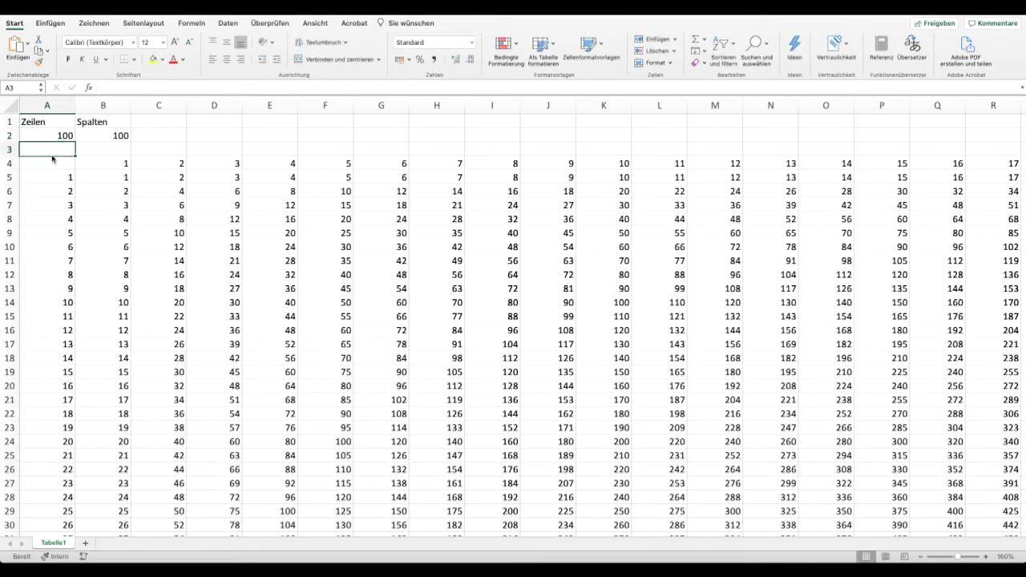
scroll(52, 159, "down", 3)
scroll(52, 159, "up", 1)
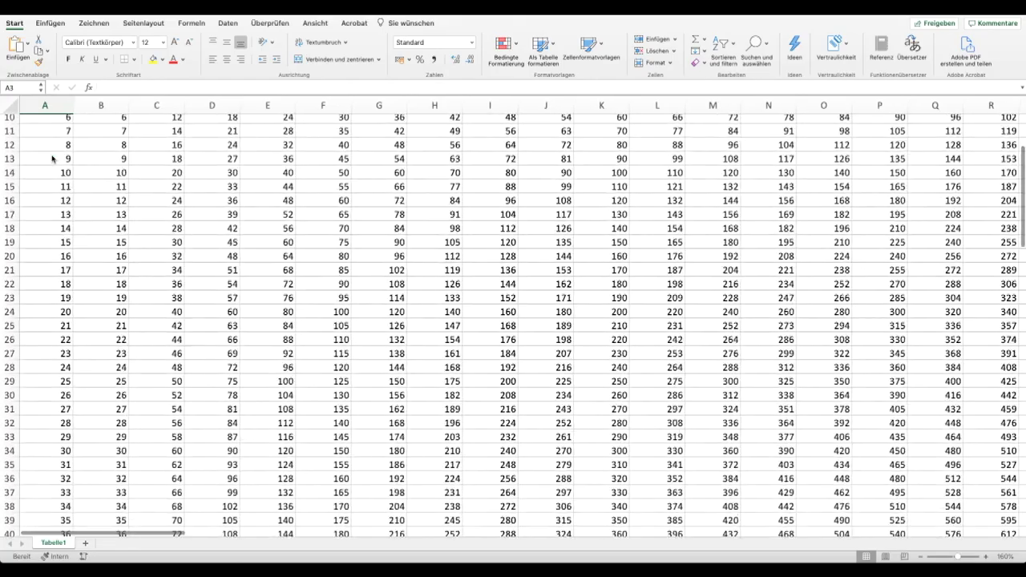
scroll(52, 158, "up", 2)
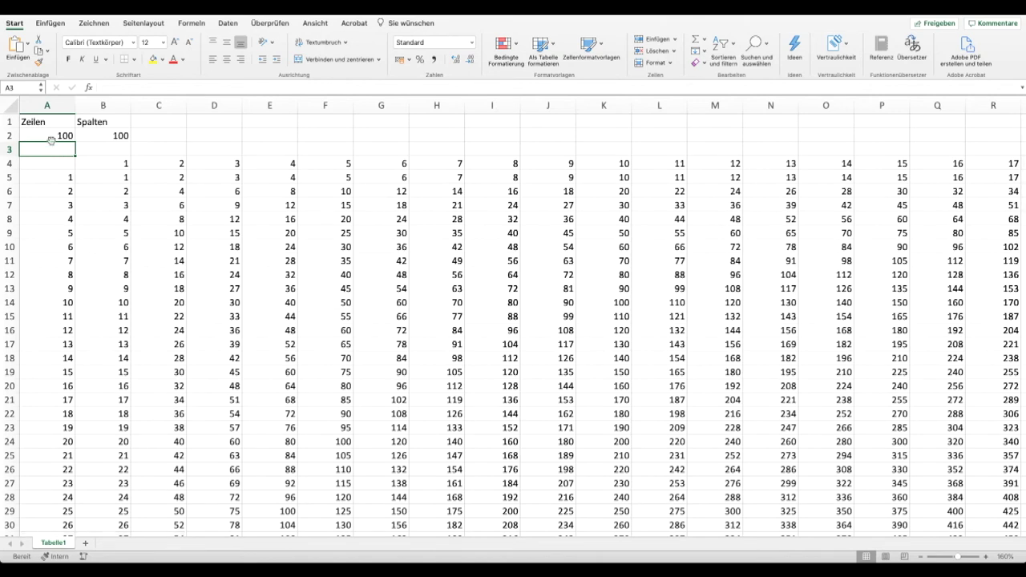
Enter 20 in the Zeilen cell A2 to shrink the table to 20 by 20
left_click(52, 137)
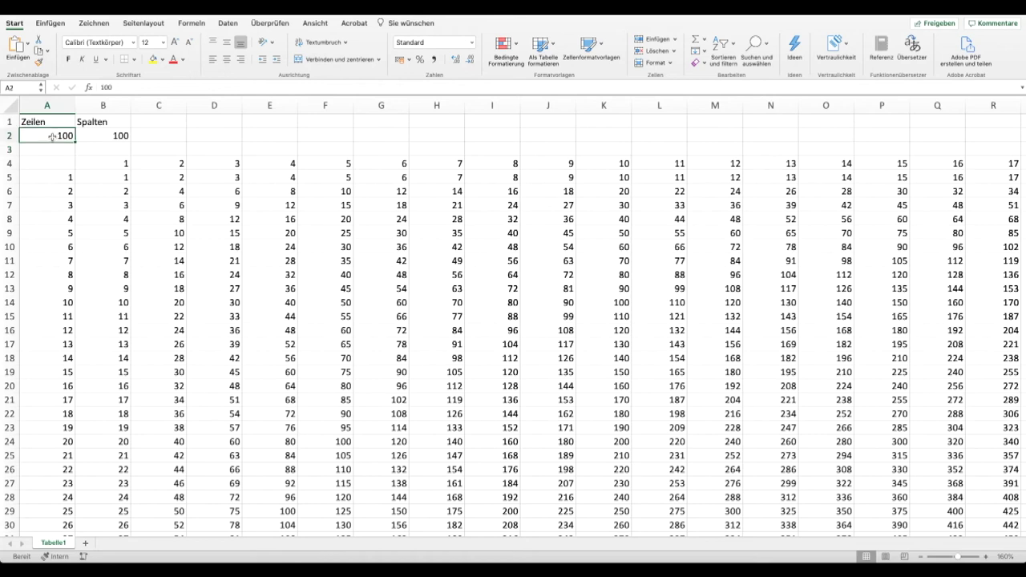
type("20")
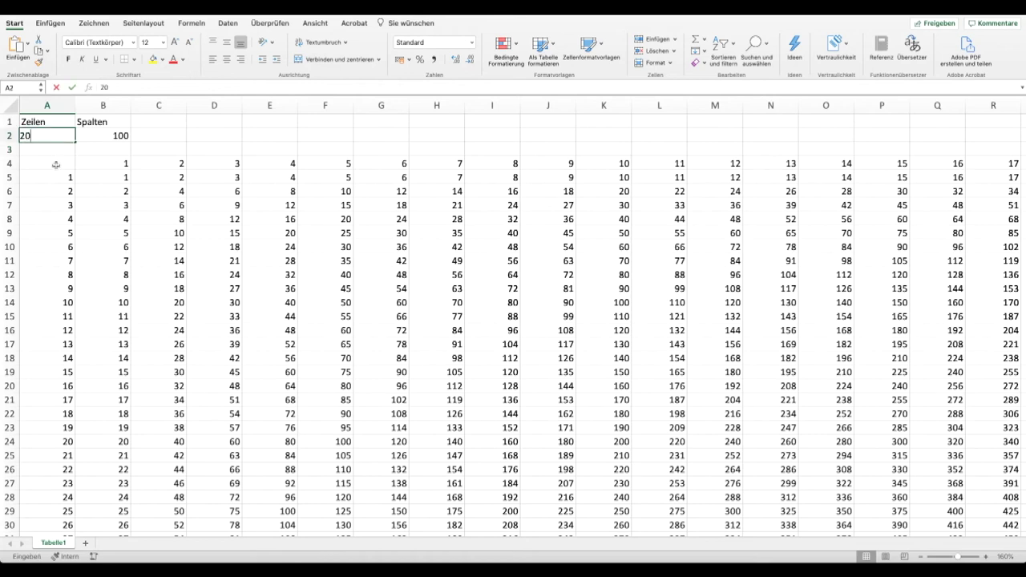
key("Return")
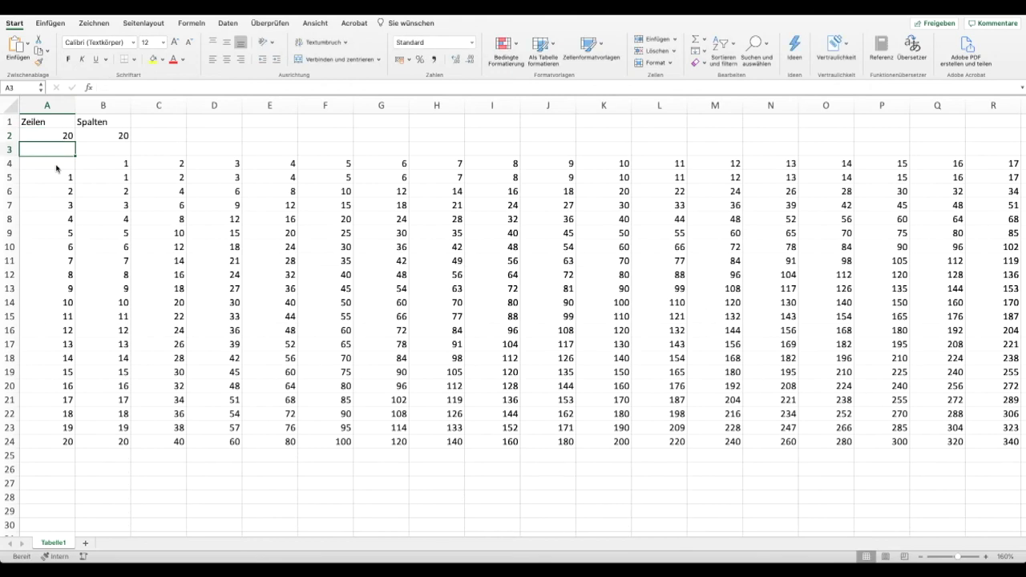
scroll(226, 249, "right", 5)
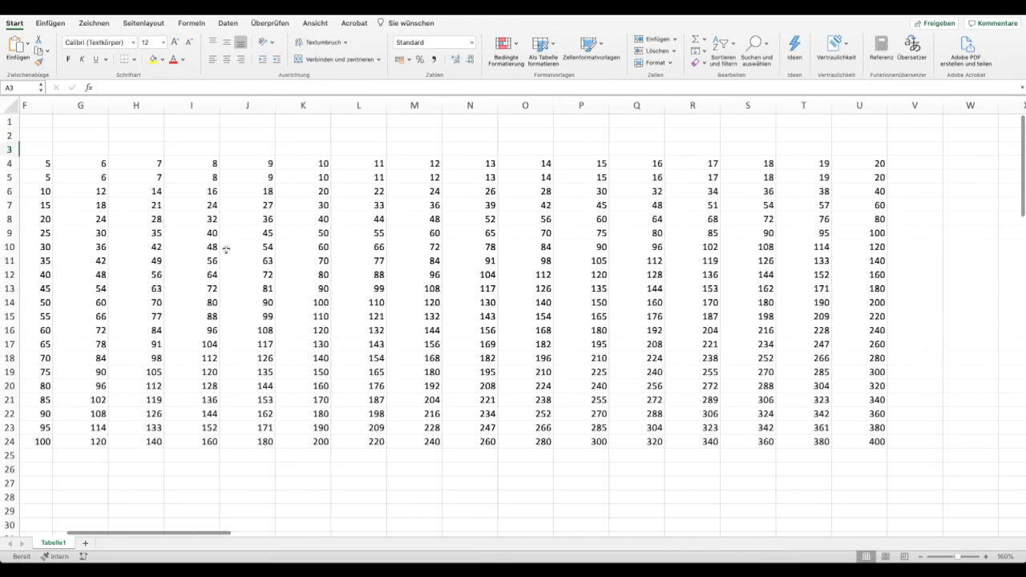
scroll(226, 249, "right", 1)
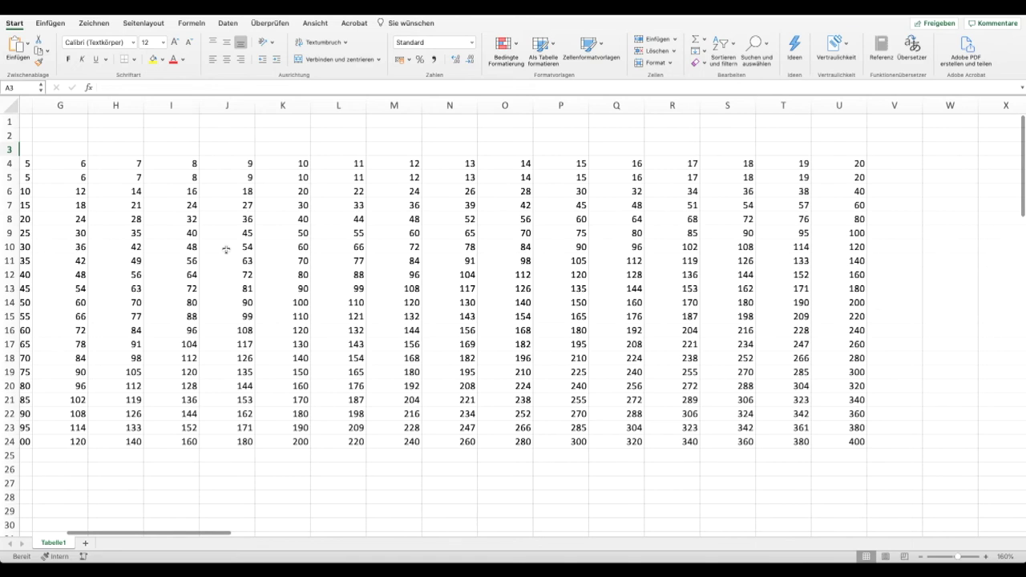
scroll(226, 249, "left", 6)
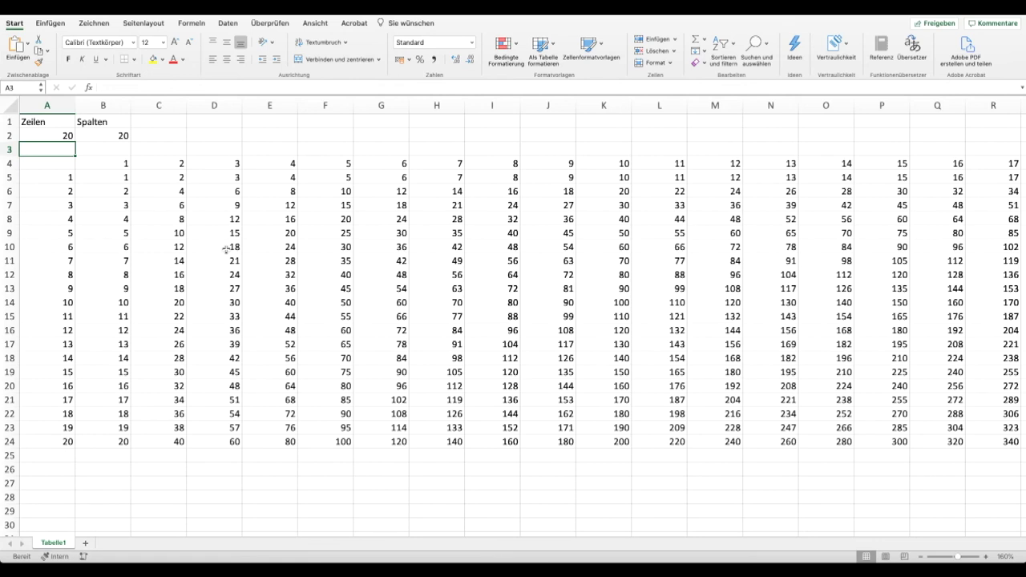
Overwrite the =A2 formula in B2 with 30, widening the table to 30 columns
left_click(102, 138)
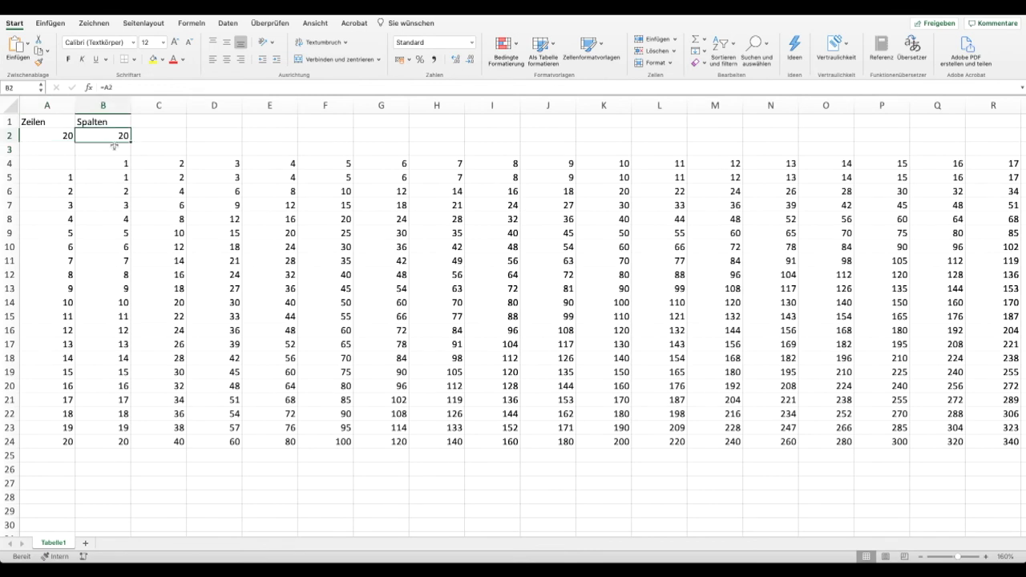
type("30")
key("Return")
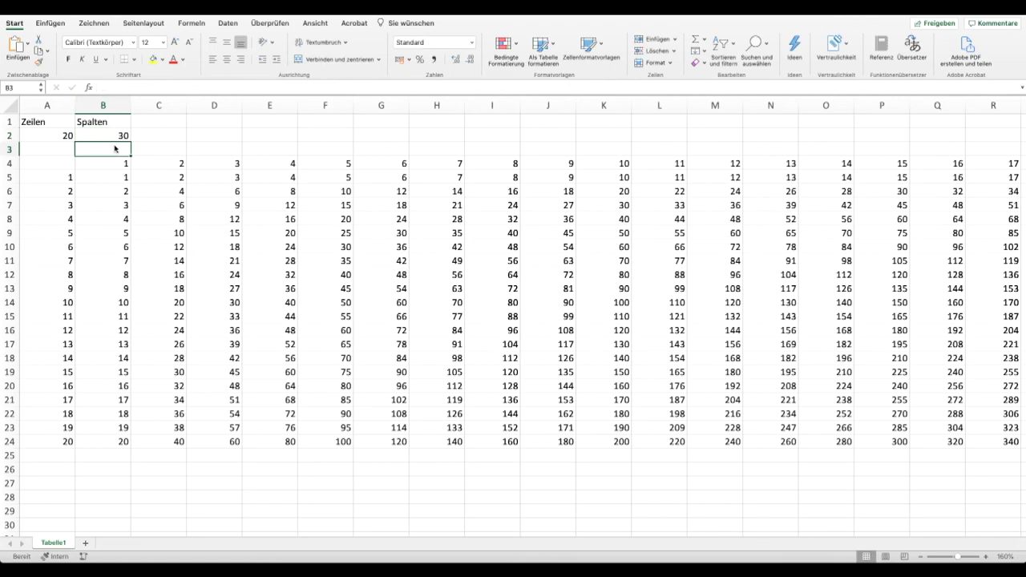
scroll(114, 148, "right", 2)
scroll(114, 148, "right", 5)
scroll(115, 148, "right", 5)
scroll(115, 148, "right", 3)
scroll(114, 148, "left", 1)
scroll(115, 149, "left", 1)
scroll(115, 148, "left", 10)
scroll(115, 148, "left", 3)
scroll(115, 148, "left", 1)
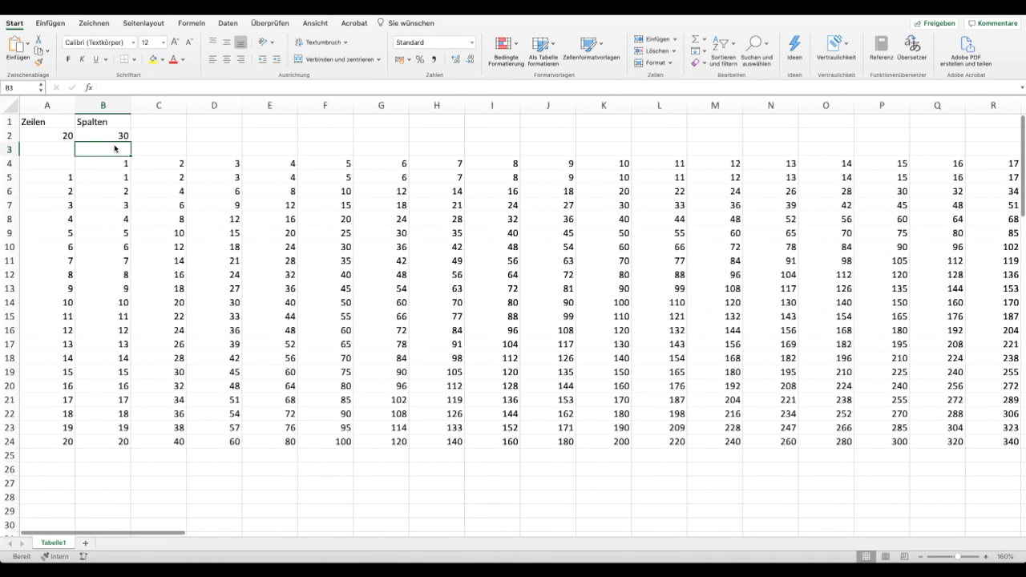